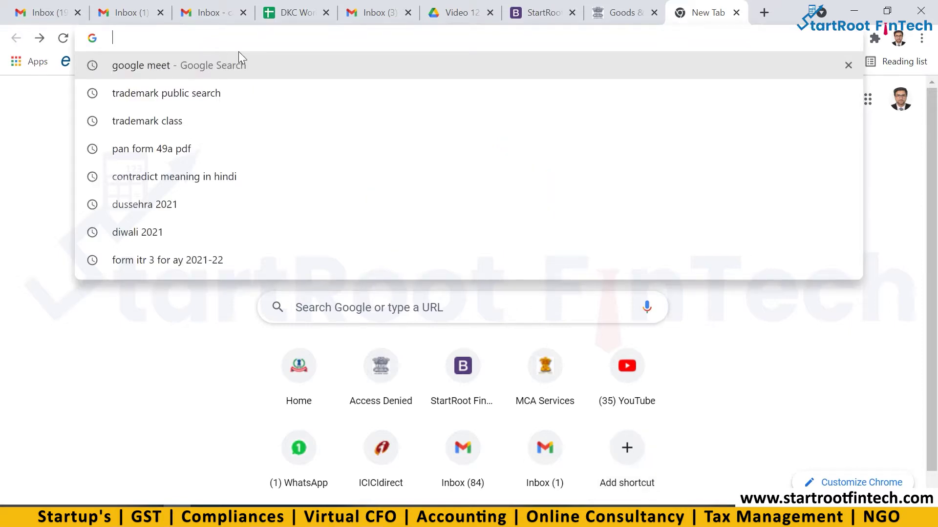
Open the income tax e-filing portal at incometaxindiaefiling.gov.in/home and go to its login page
text(incometaxindiaefiling.gov.in/home)
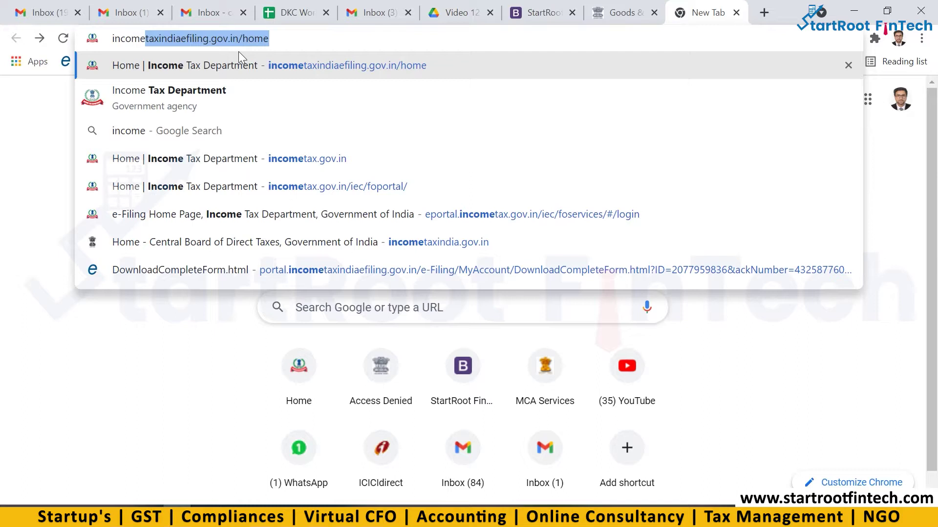
key(Return)
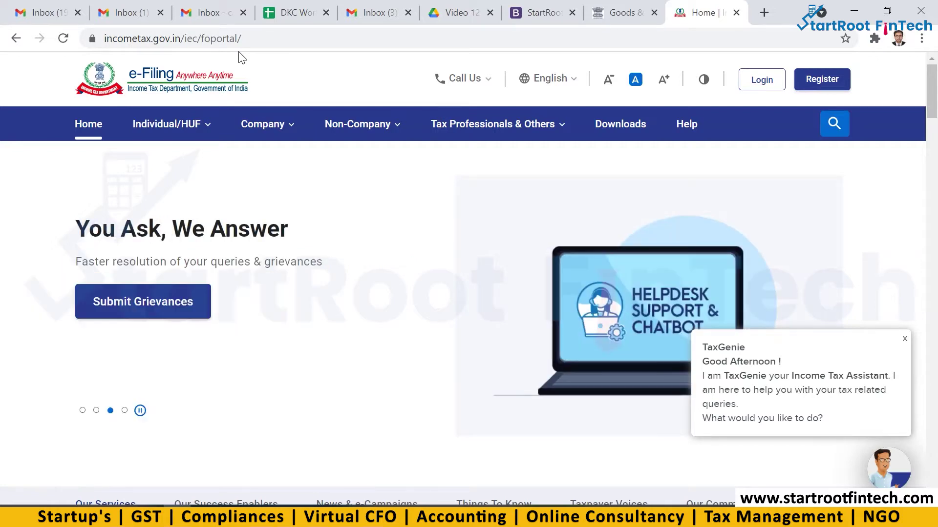
click(761, 83)
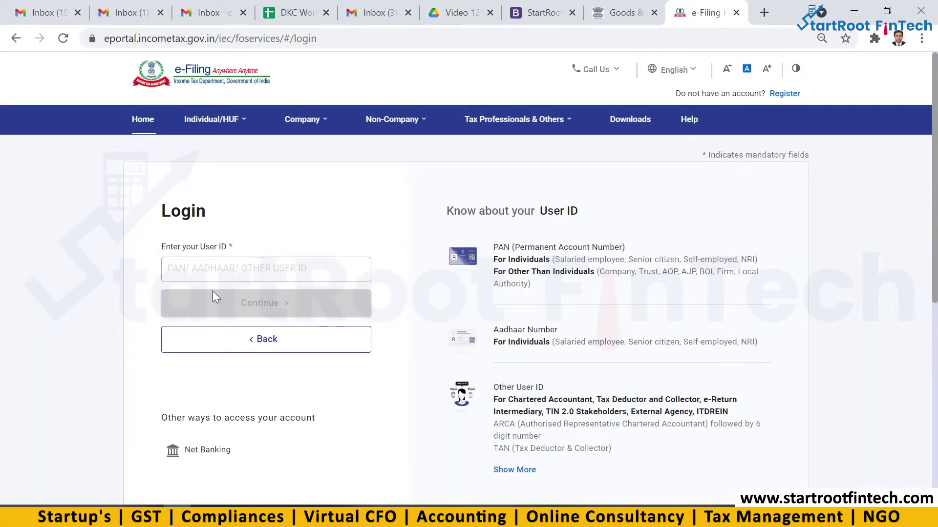
Enter the taxpayer's user ID on the login page and continue to the password page
click(204, 275)
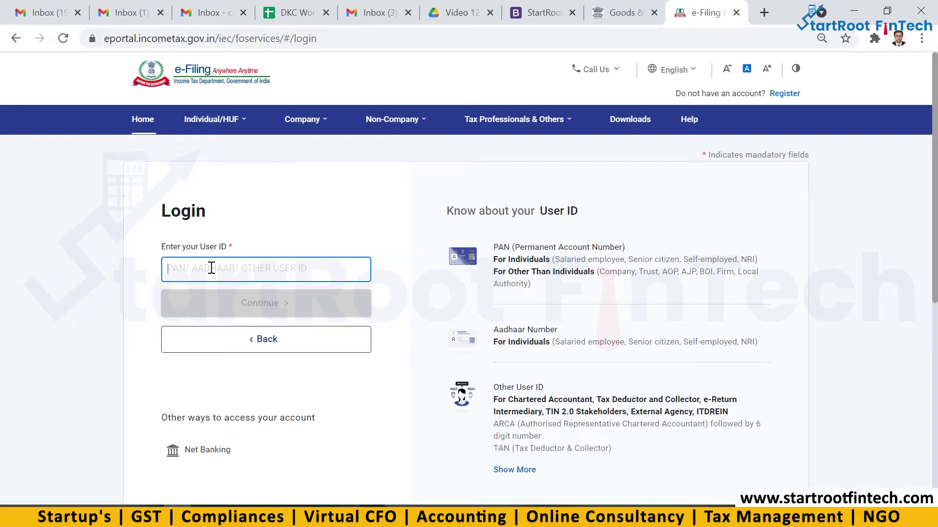
key(ctrl+v)
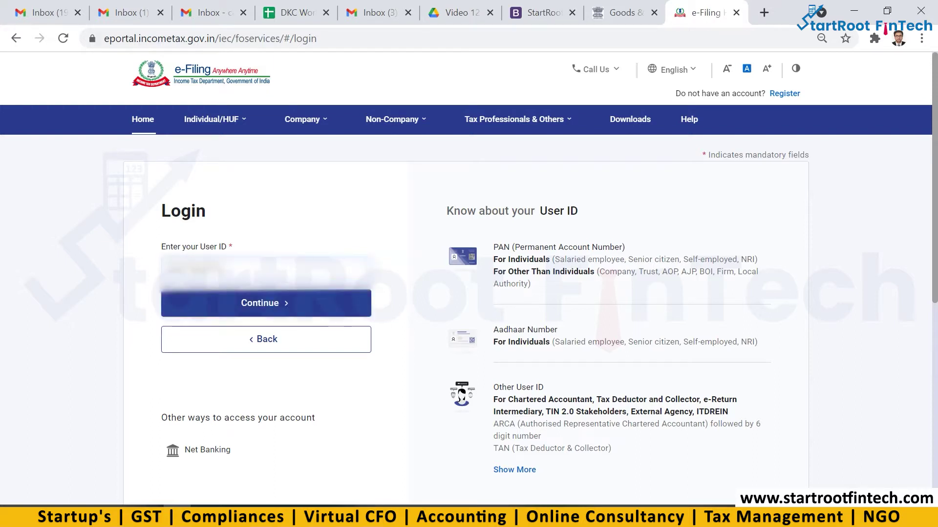
click(263, 307)
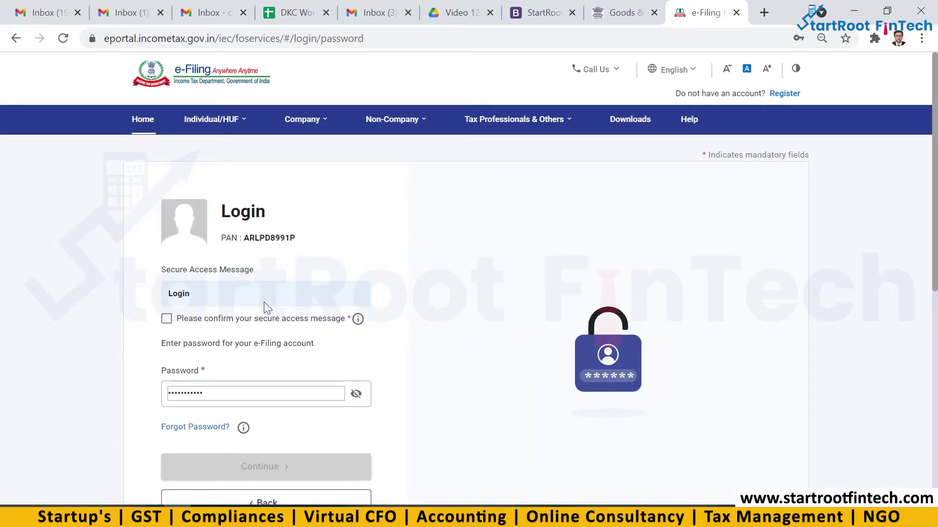
Confirm the secure access message, replace the prefilled account password and log in, declining the browser's offer to update the saved password
click(242, 323)
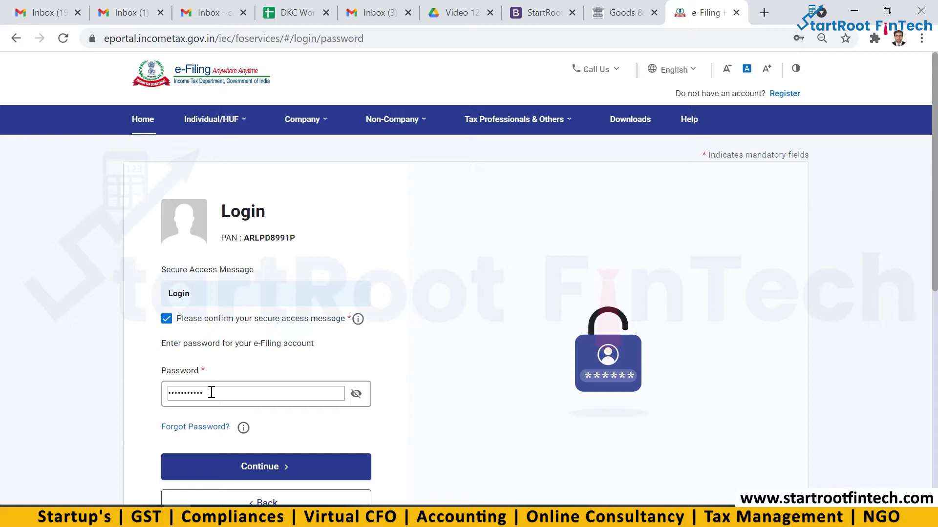
drag(211, 393, 151, 398)
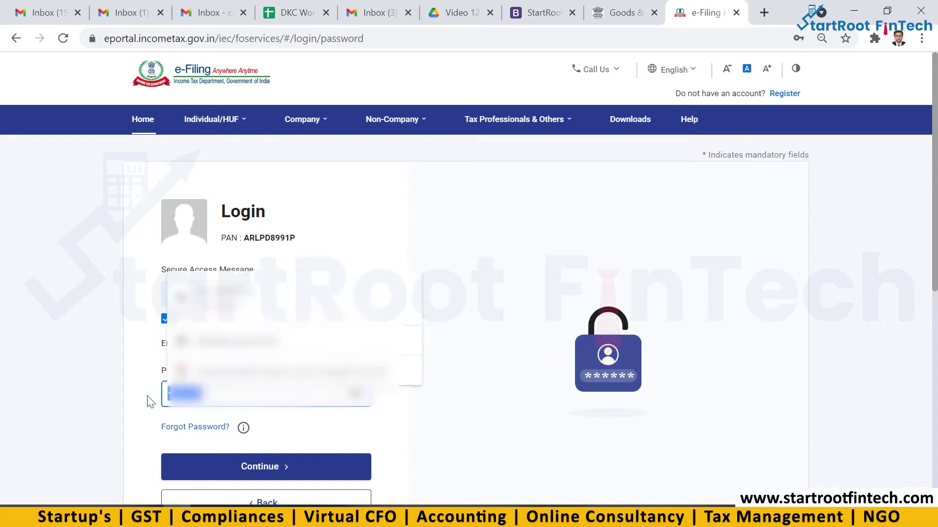
key(BackSpace)
click(220, 295)
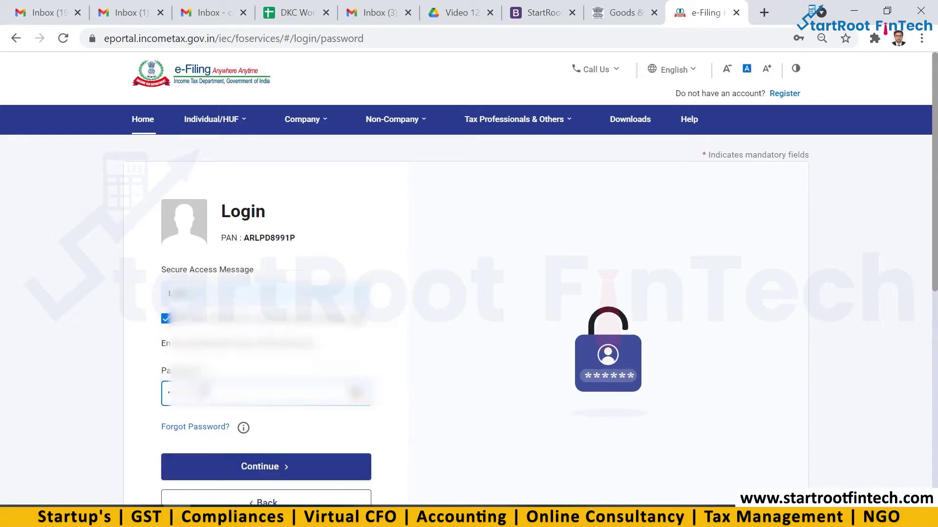
click(297, 477)
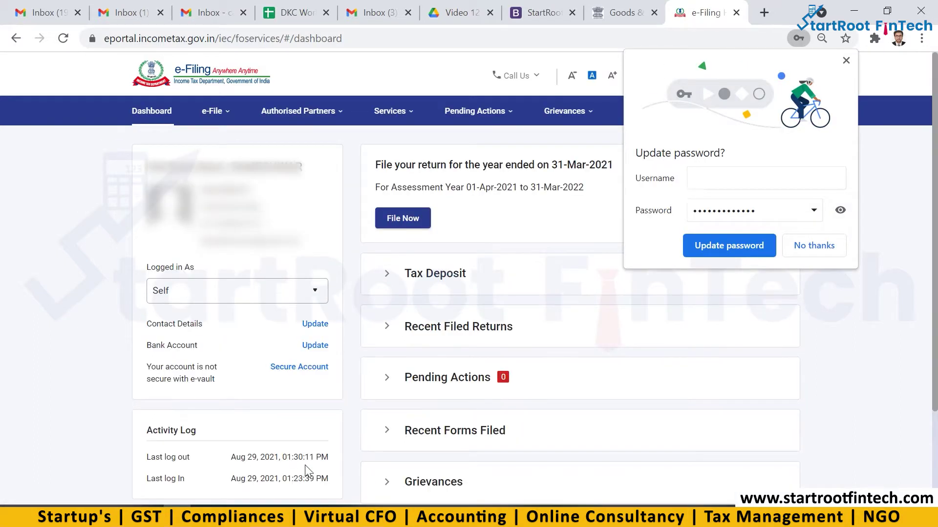
click(813, 249)
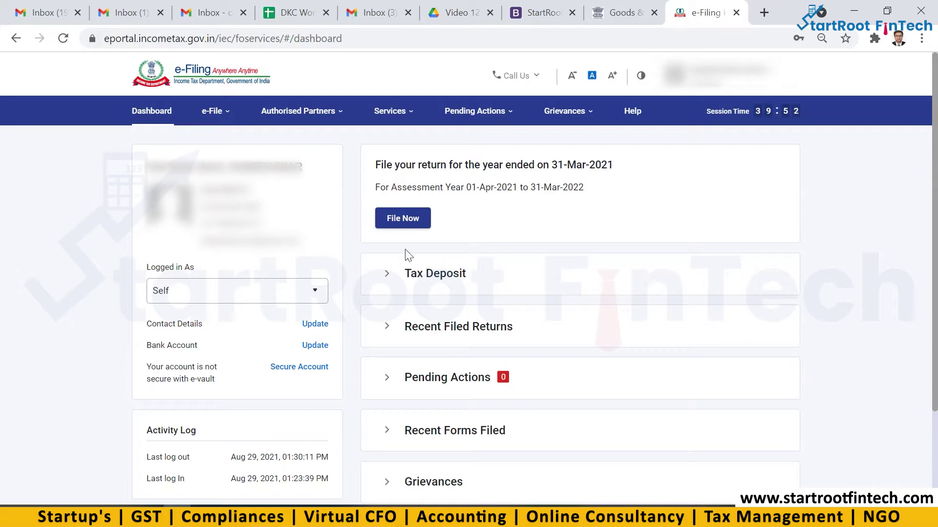
Start filing the income tax return for the year ended on 31-Mar-2021 from the dashboard
mouse_move(218, 111)
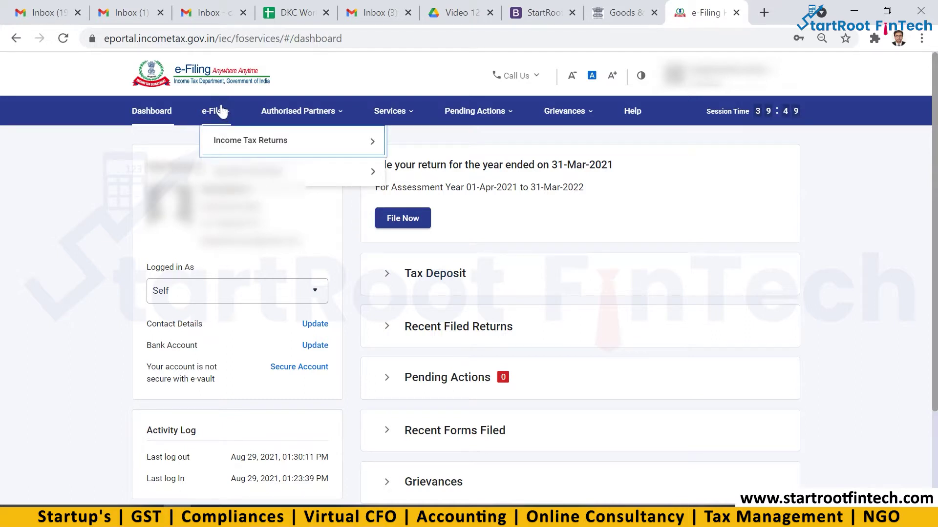
mouse_move(230, 141)
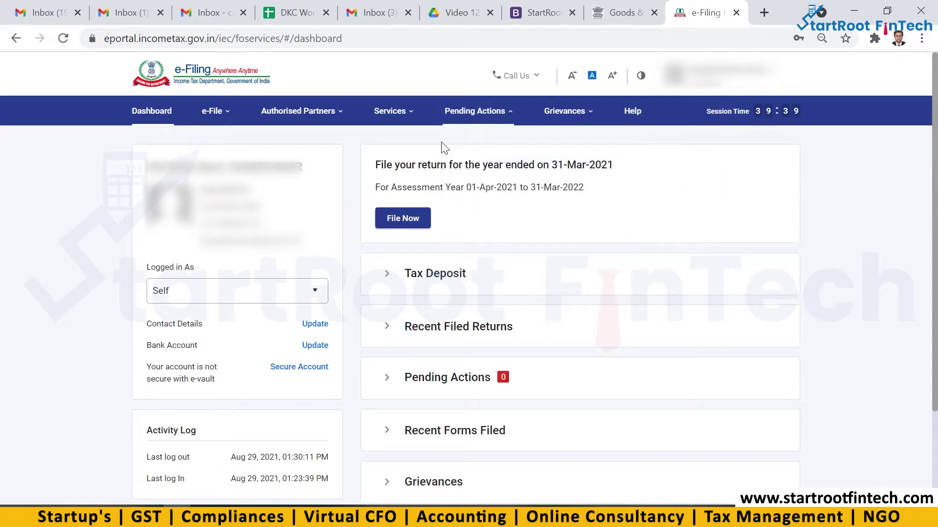
drag(386, 169, 537, 169)
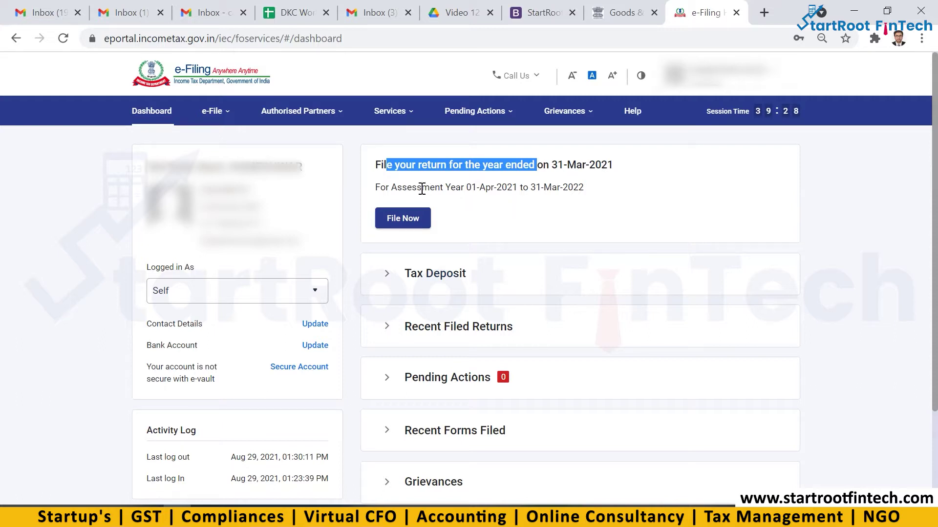
click(359, 188)
click(404, 222)
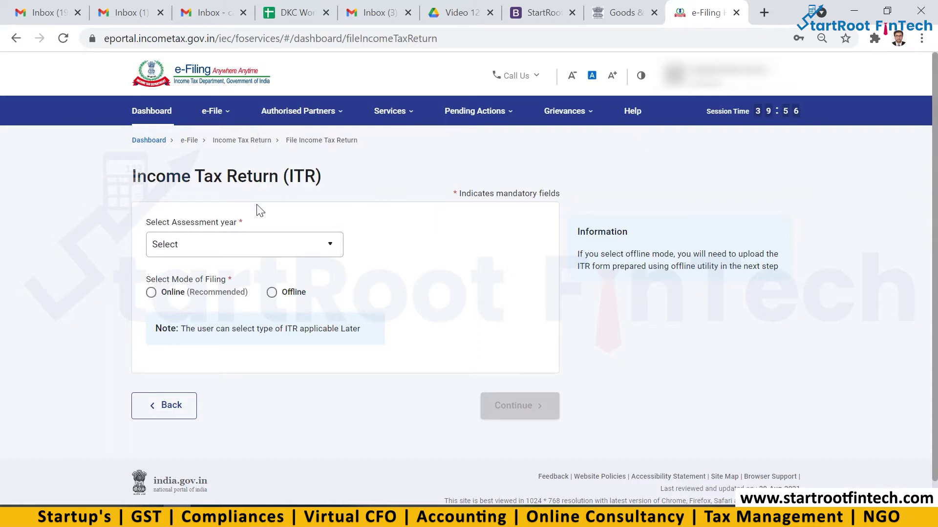
Set the assessment year to 2021-22 (Current A.Y.) with the Online mode of filing and continue
click(326, 249)
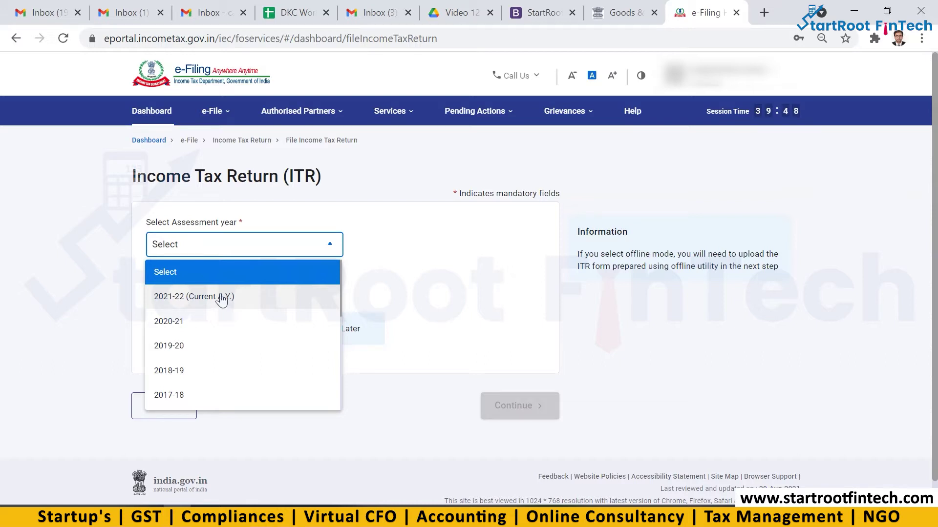
click(221, 297)
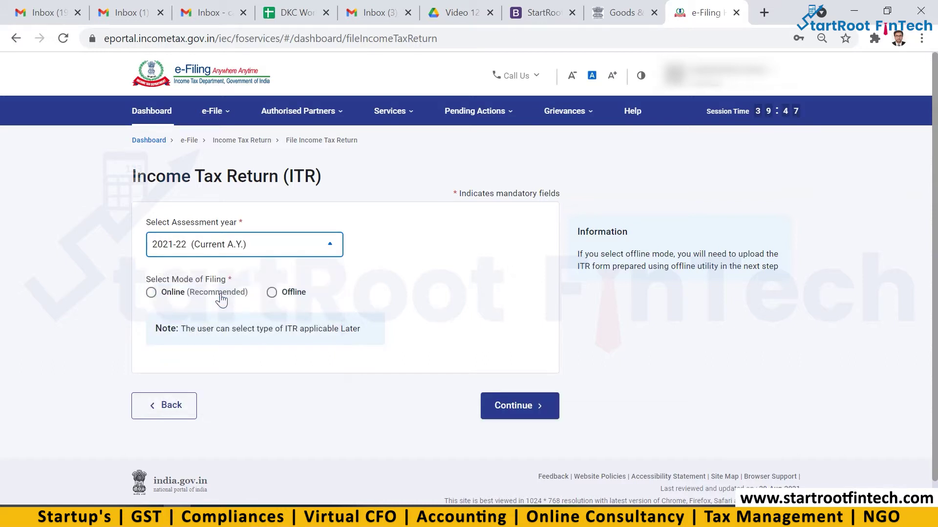
click(152, 295)
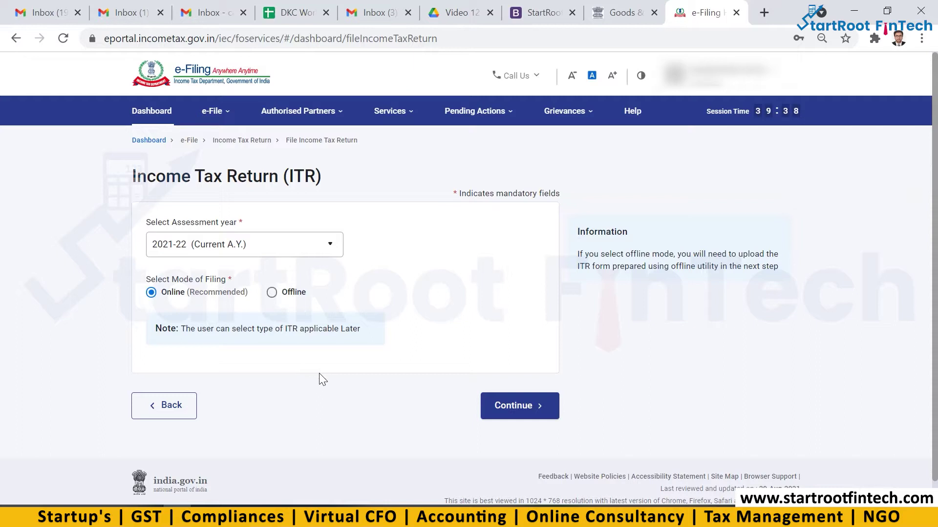
click(513, 407)
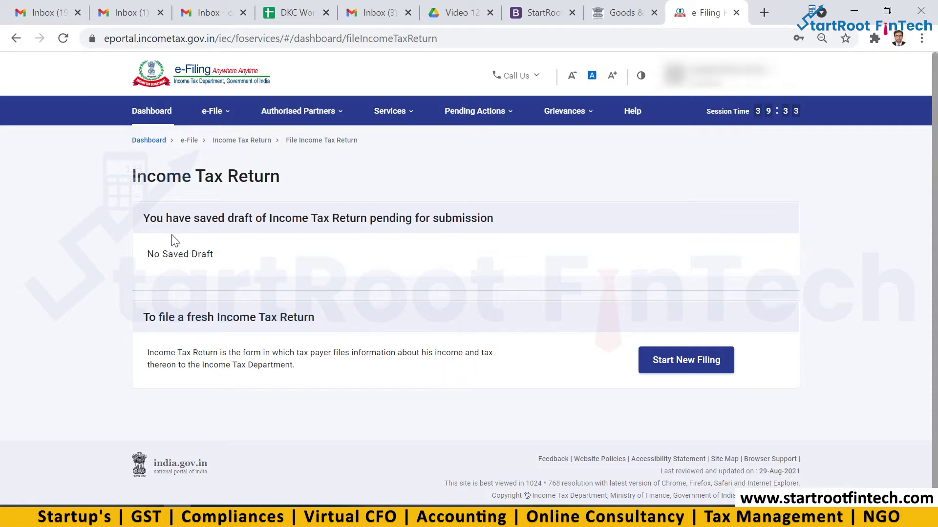
Start a new filing for a fresh income tax return and continue with the Individual status
drag(167, 219, 323, 221)
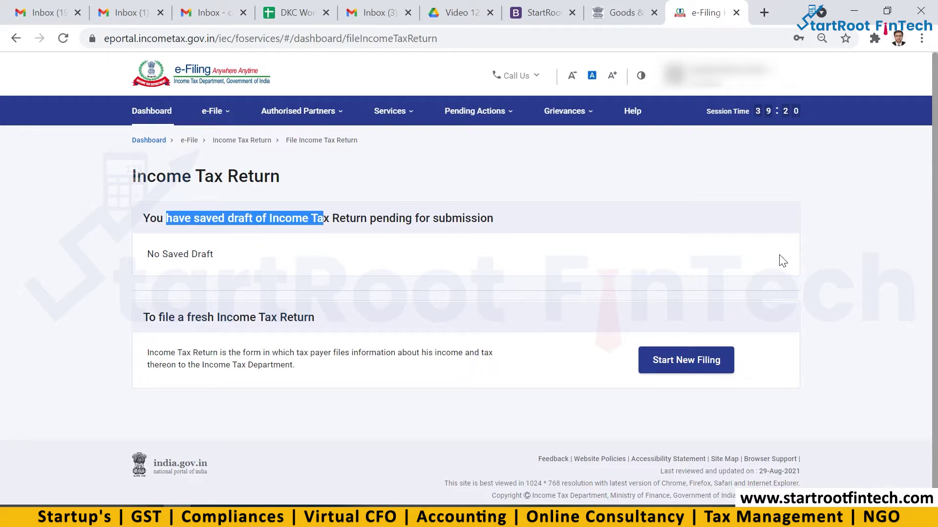
click(402, 387)
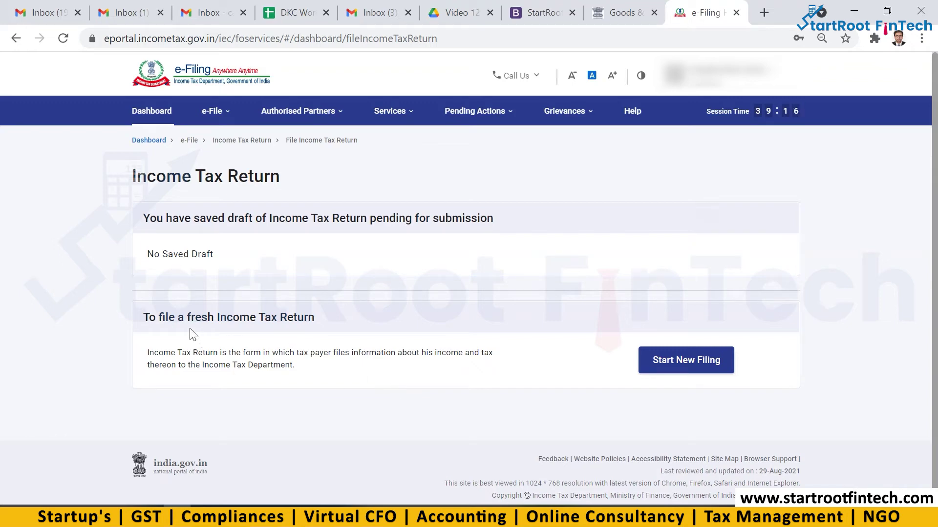
mouse_move(158, 317)
mouse_down()
mouse_move(209, 318)
mouse_move(144, 318)
mouse_up()
click(686, 362)
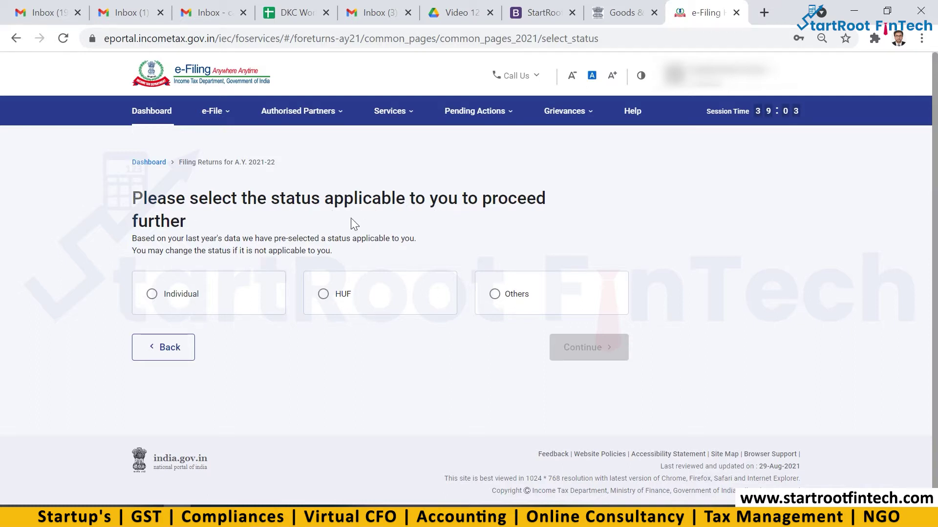
click(152, 295)
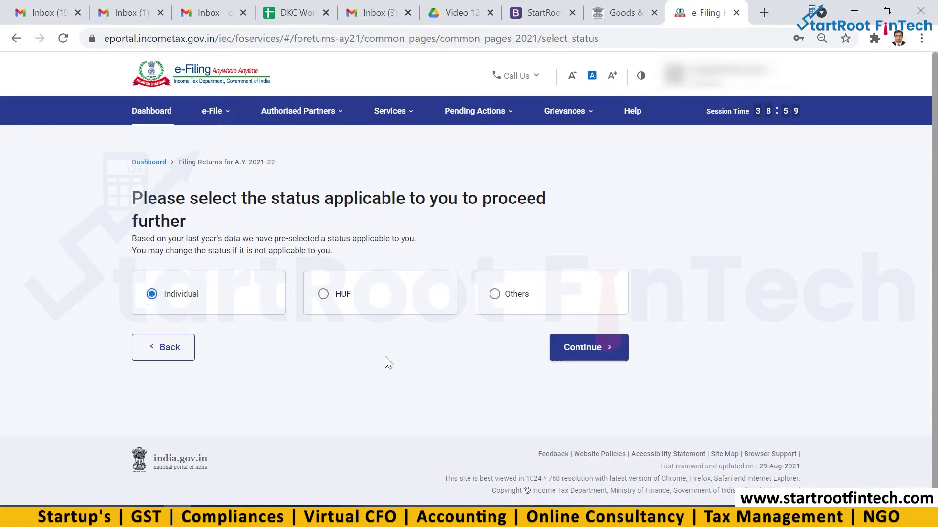
click(593, 355)
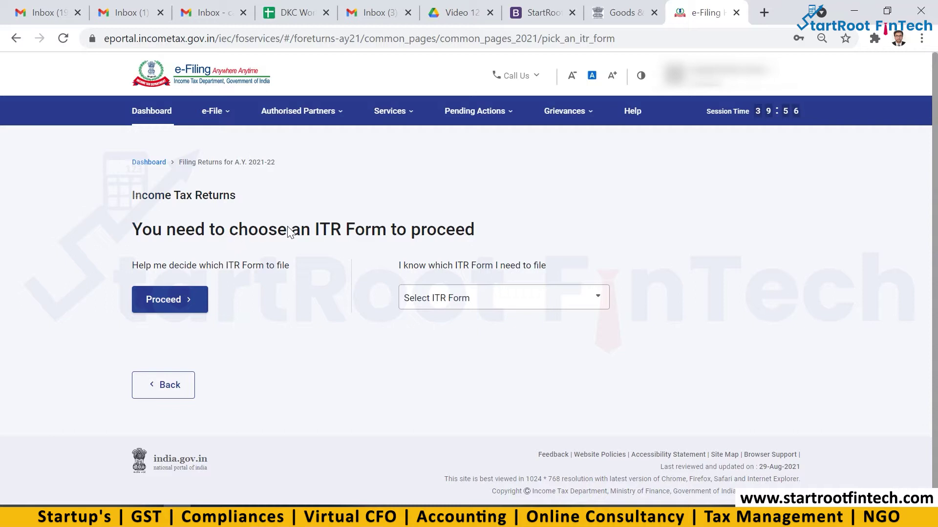
Choose the ITR - 1 form, proceed with it and get started on the return
drag(287, 233, 413, 237)
click(412, 237)
click(479, 304)
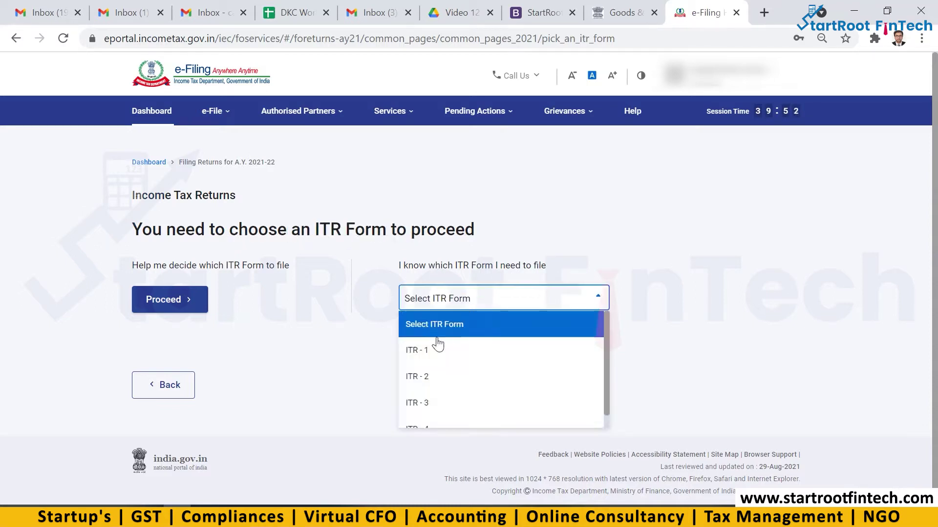
click(427, 359)
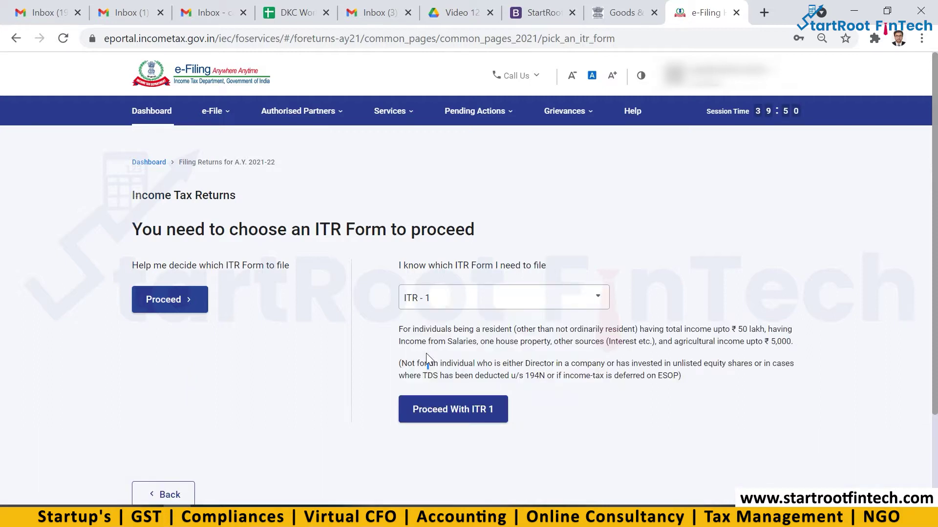
click(467, 413)
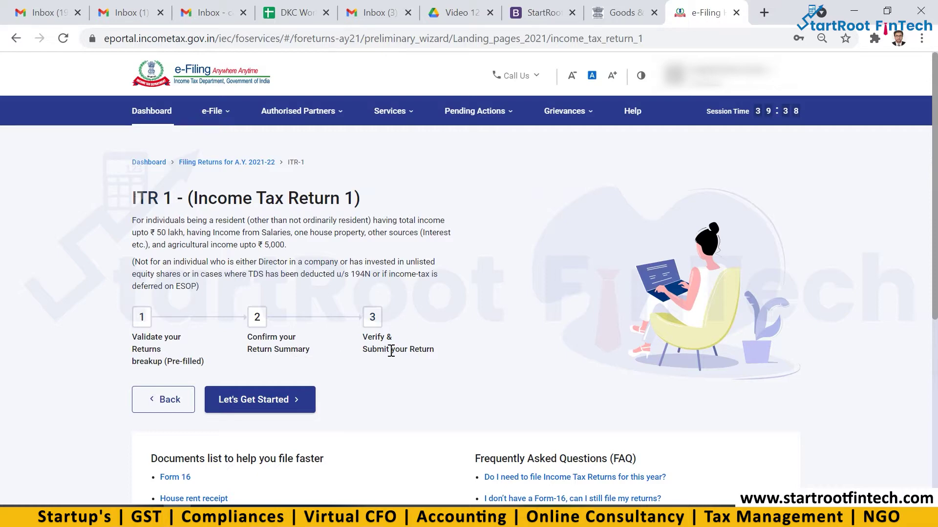
click(249, 400)
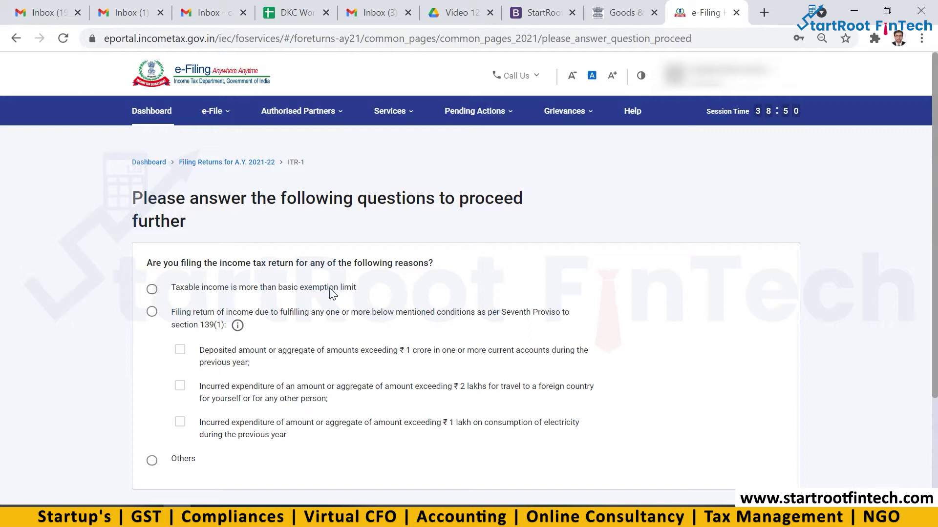
Give "Taxable income is more than basic exemption limit" as the filing reason, continue and acknowledge the pre-filled return notice
click(152, 291)
scroll(935, 255, down, 2)
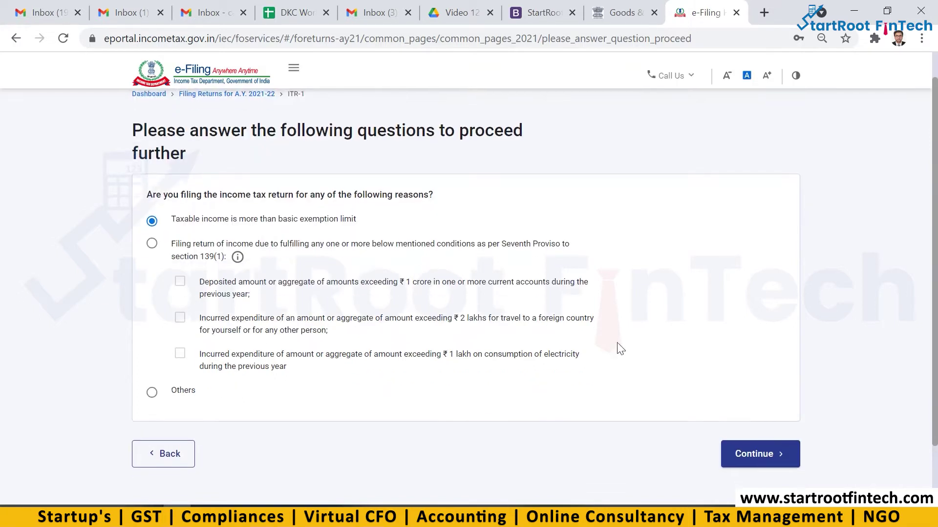
click(785, 455)
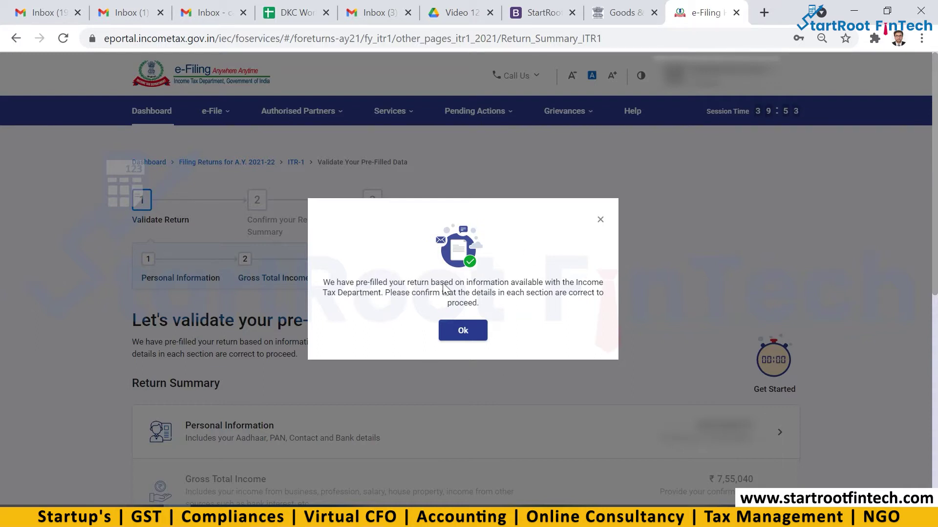
click(473, 430)
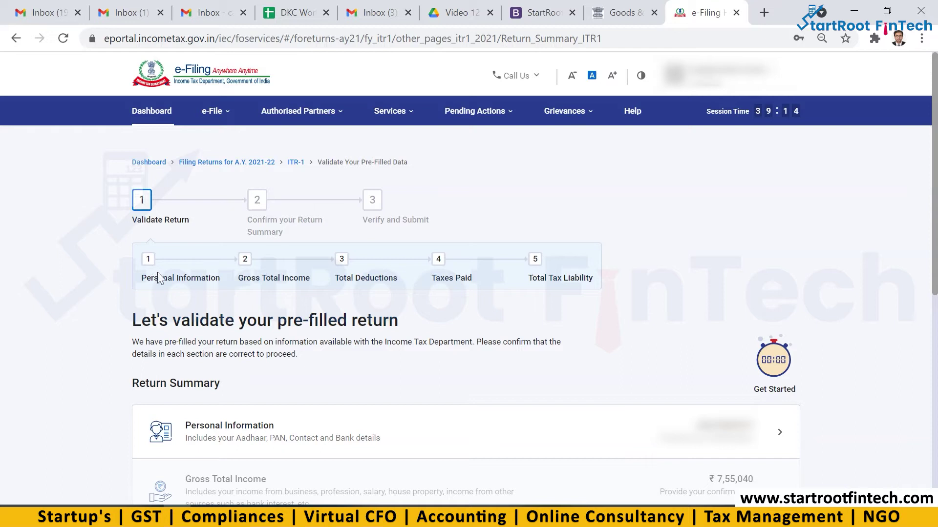
drag(163, 278, 196, 278)
click(249, 295)
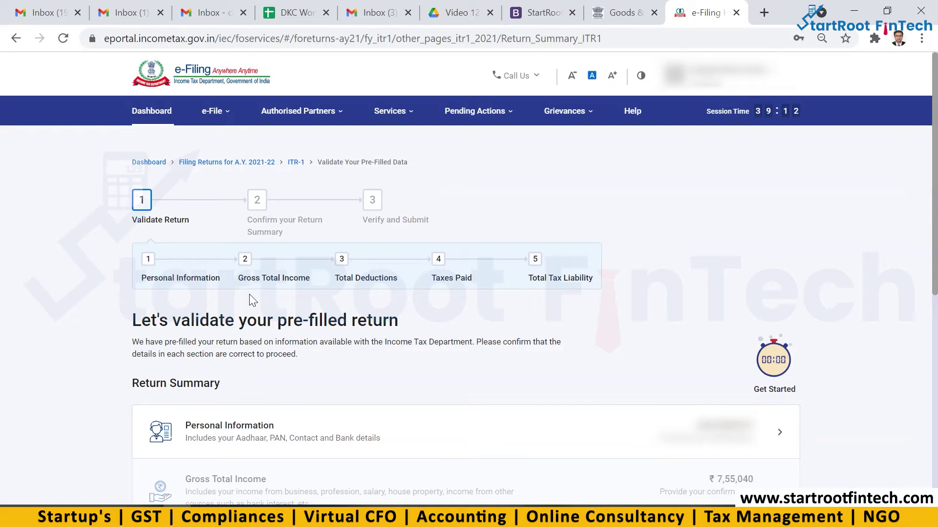
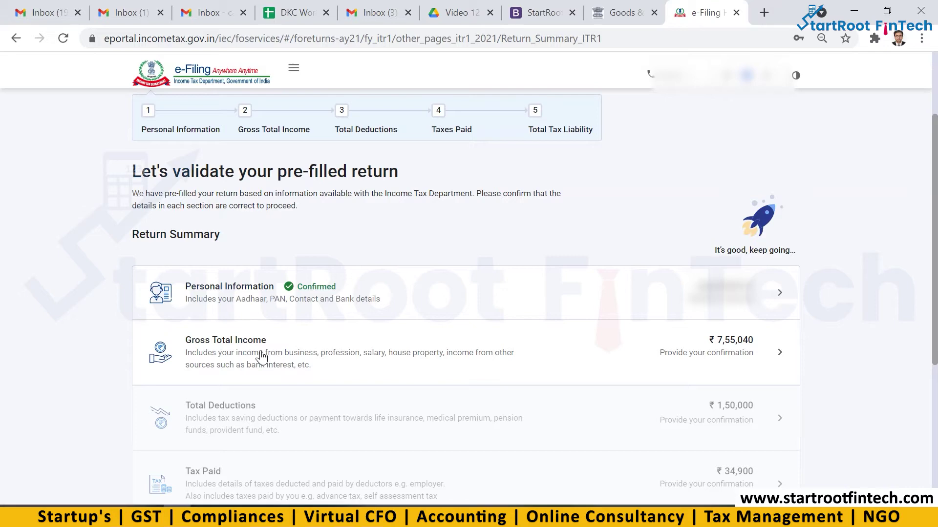
Open the Gross Total Income section and continue with every salary exemption question answered No
click(264, 358)
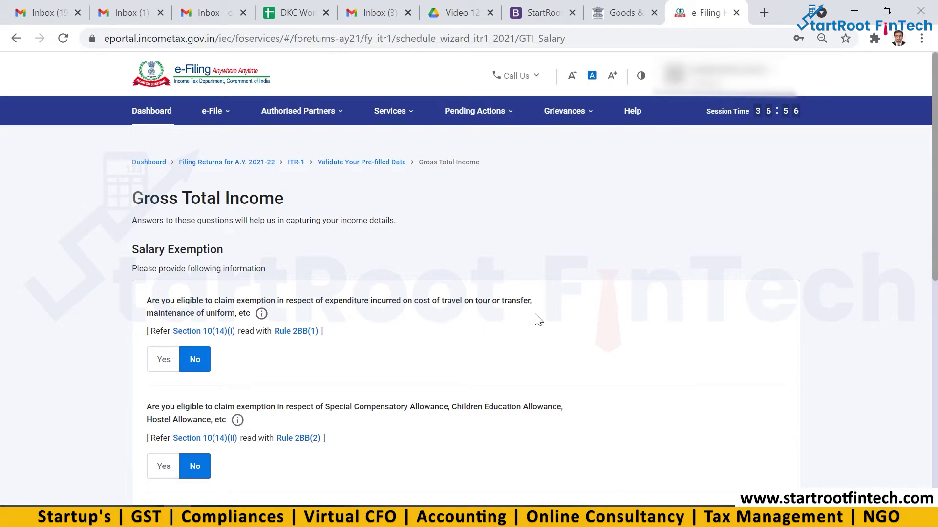
scroll(935, 261, down, 1)
scroll(935, 261, down, 8)
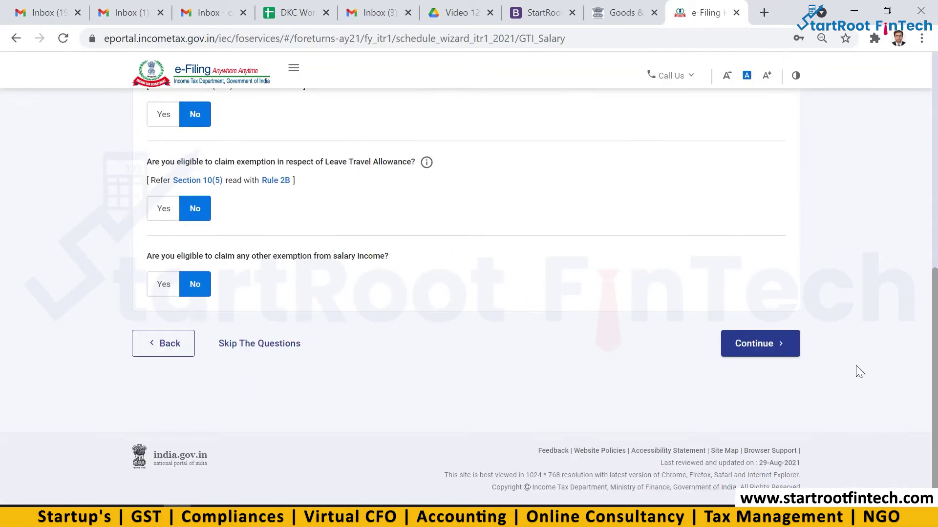
click(758, 345)
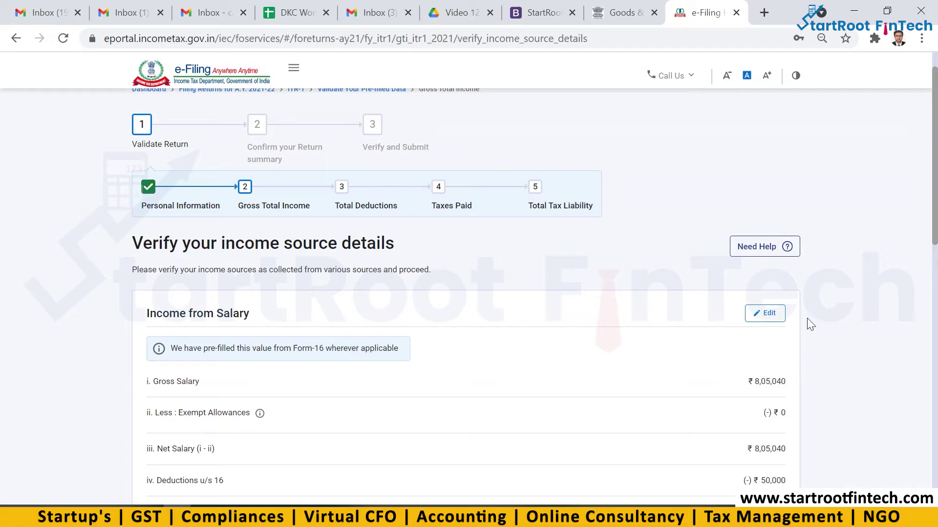
Add savings bank account interest of ₹ 979 under income from other sources and continue
drag(936, 233, 935, 385)
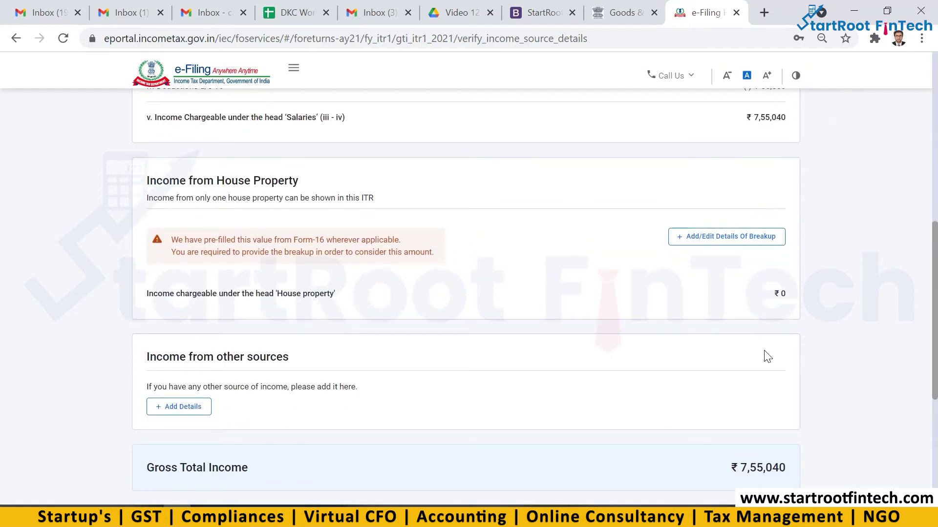
drag(187, 359, 277, 361)
click(186, 410)
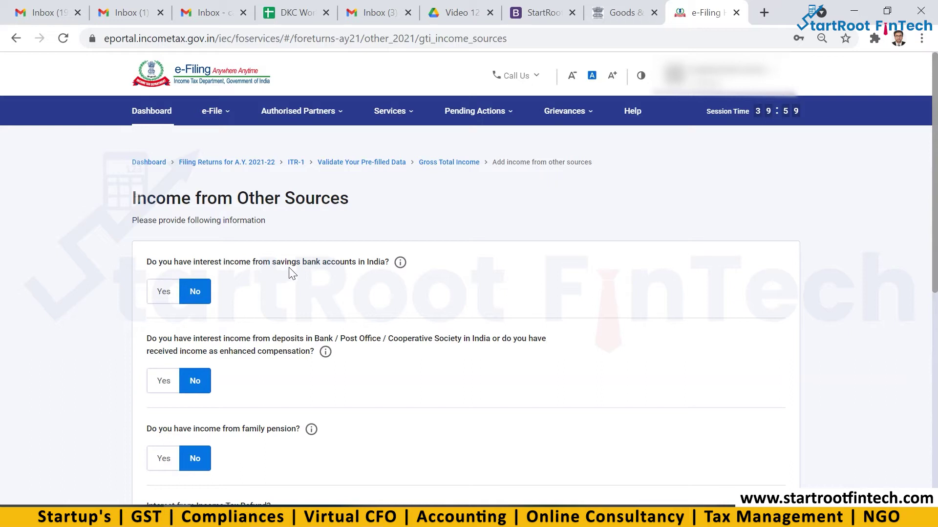
click(164, 295)
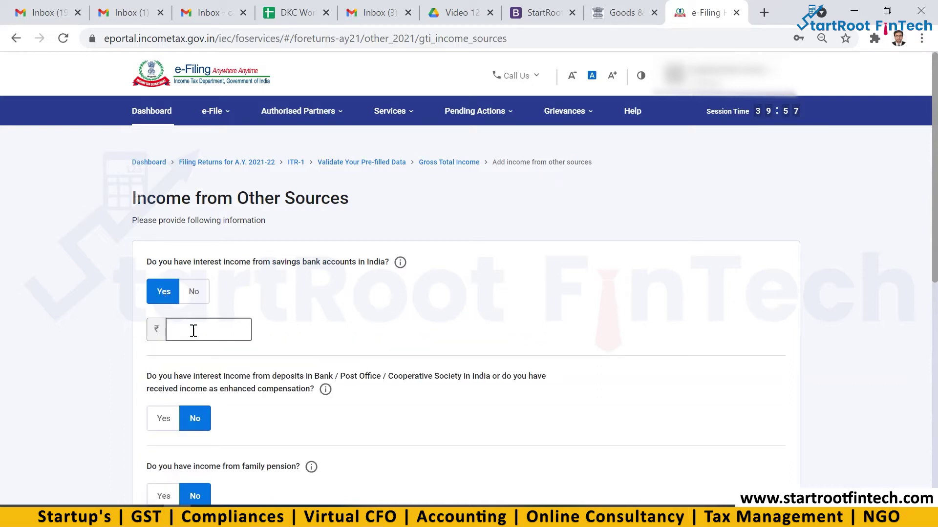
drag(146, 266, 303, 273)
click(324, 306)
key(Tab)
drag(935, 264, 906, 438)
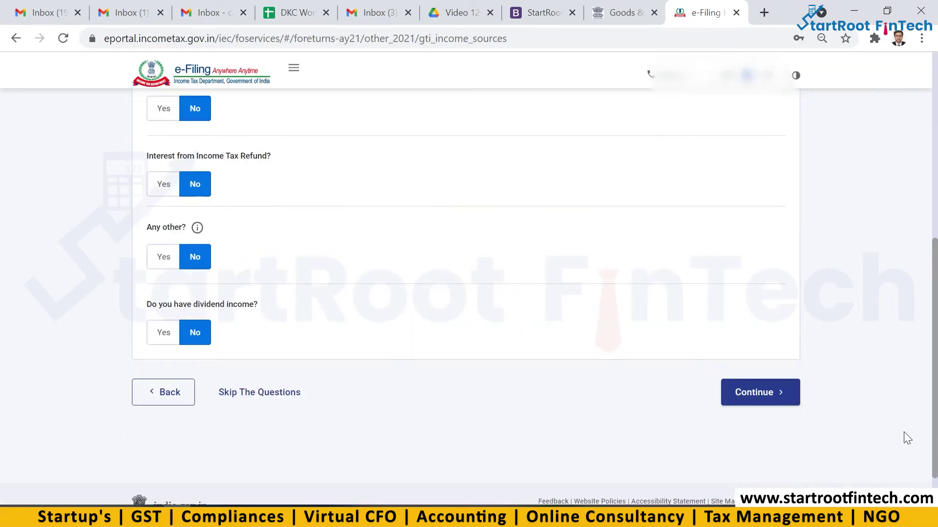
click(757, 393)
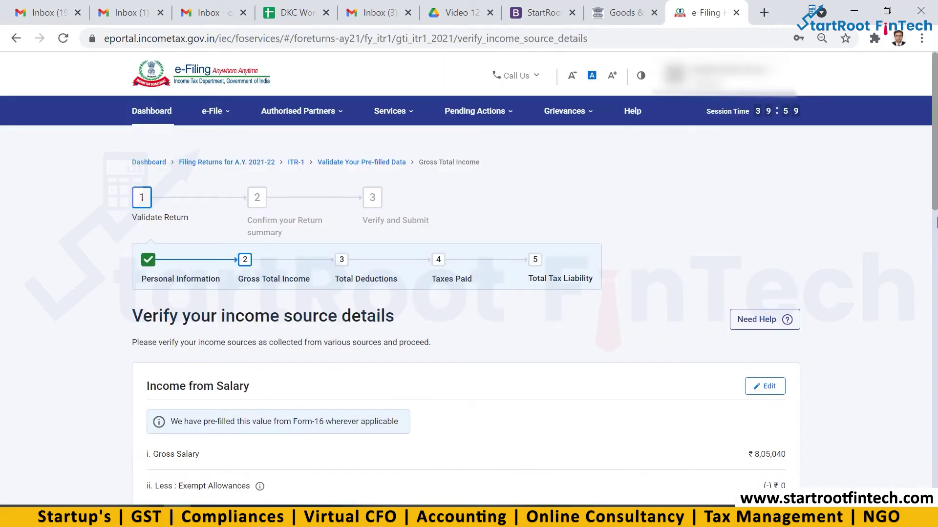
Select the Interest from Saving Account entry under other sources and confirm the gross total income details
drag(935, 164, 936, 355)
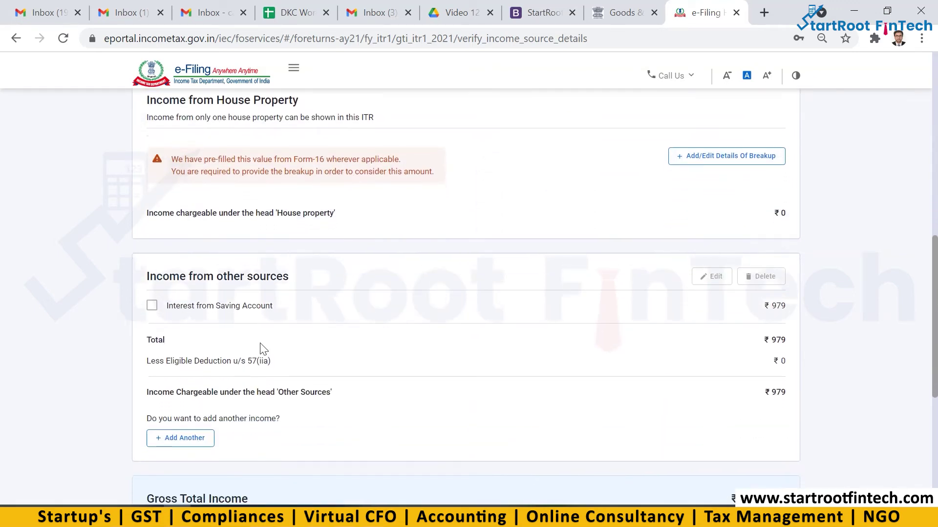
click(151, 307)
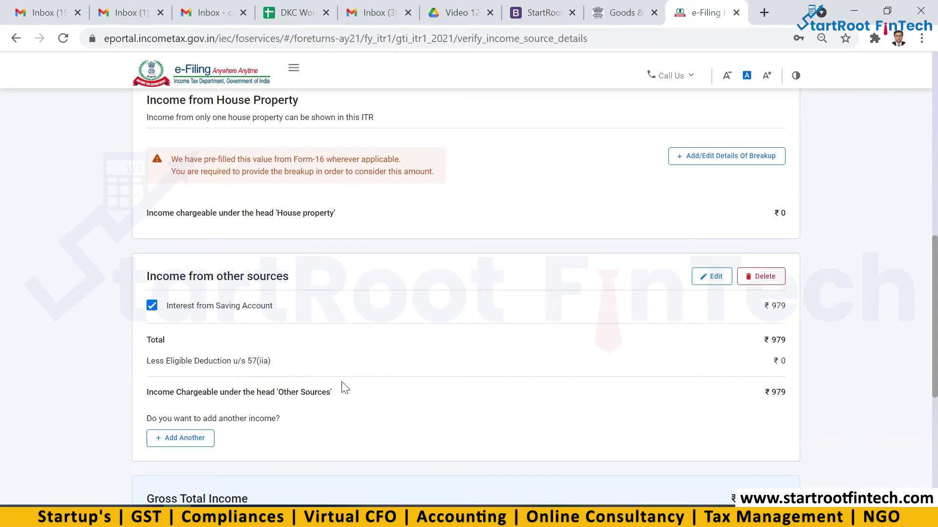
drag(935, 305, 936, 407)
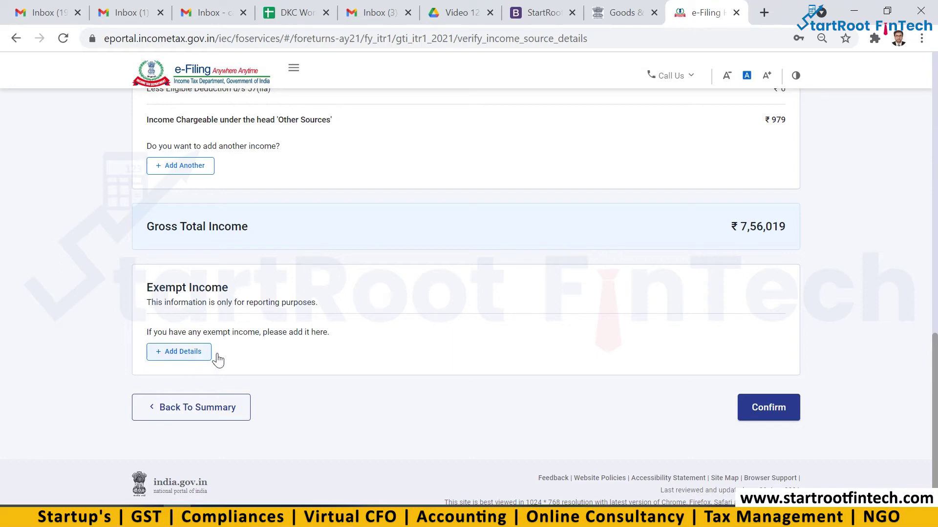
click(769, 408)
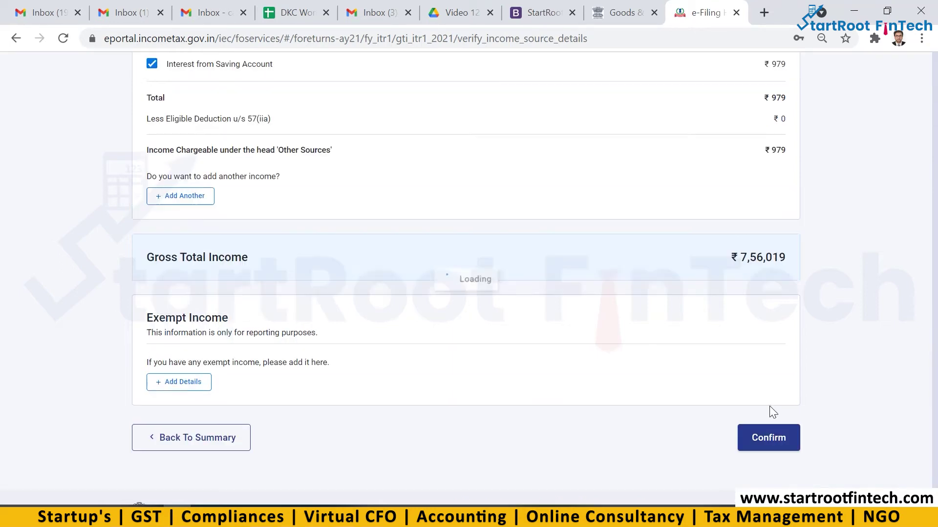
Open the Total Deductions section and answer No to the questions on donations paid and on scientific research or rural development donations
scroll(367, 357, down, 2)
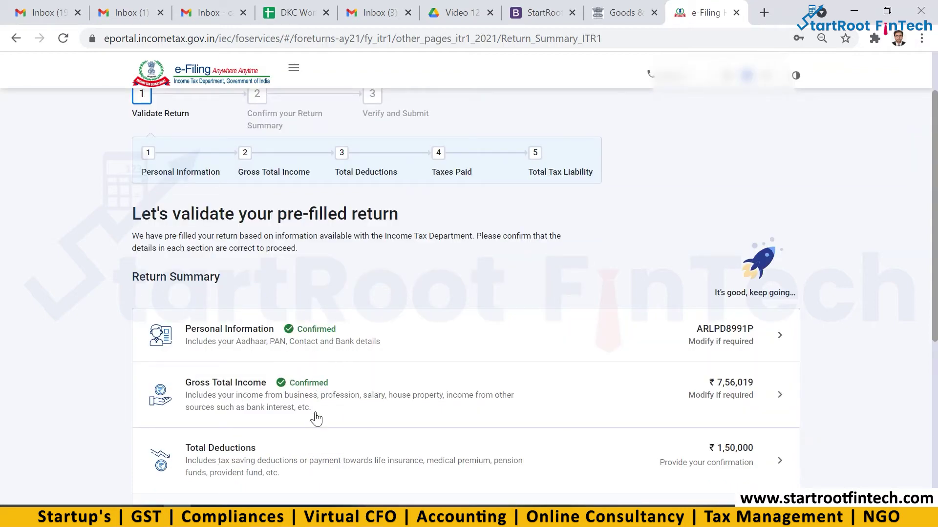
scroll(906, 337, down, 2)
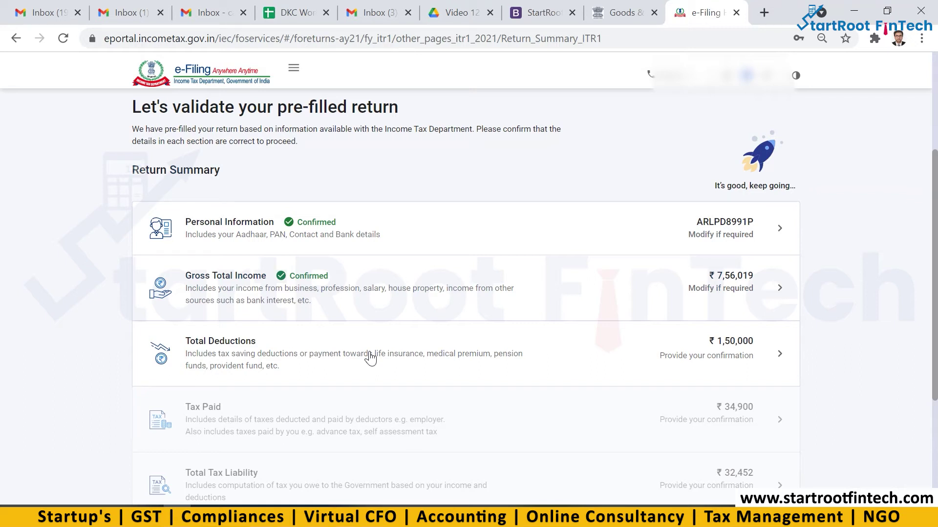
click(719, 342)
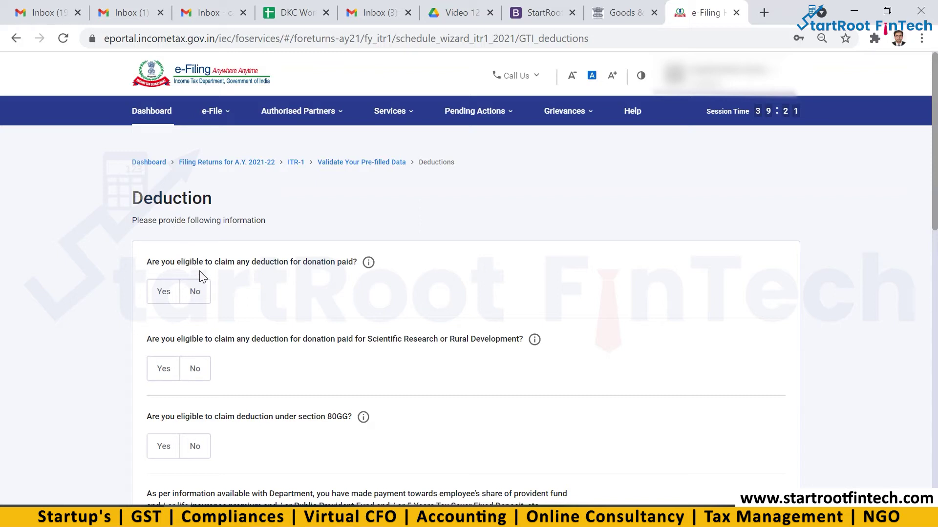
click(200, 299)
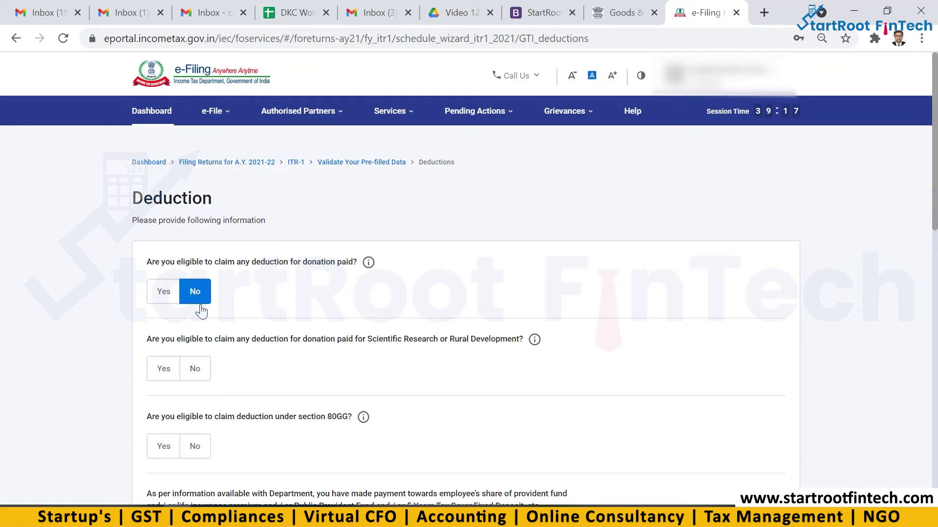
click(200, 371)
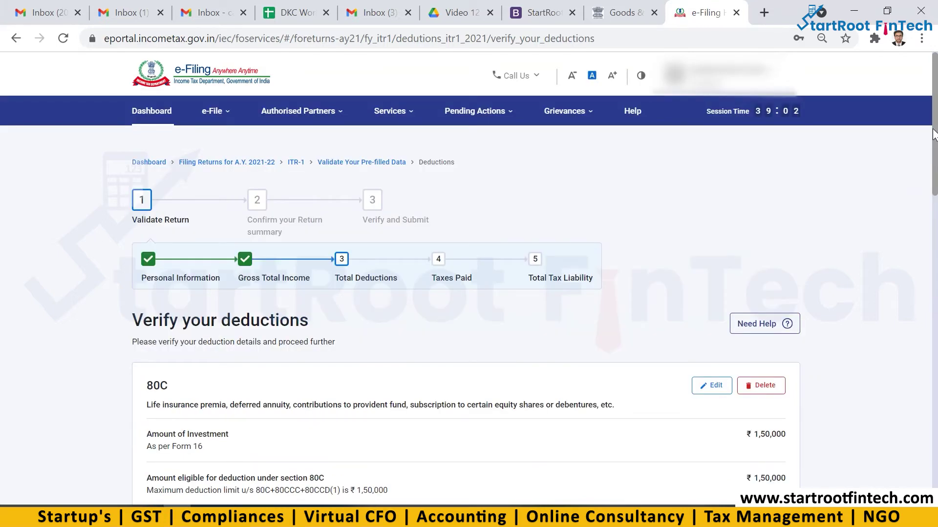
Review the listed deductions and the warning under Total Deductions, and confirm the deductions
scroll(935, 203, down, 4)
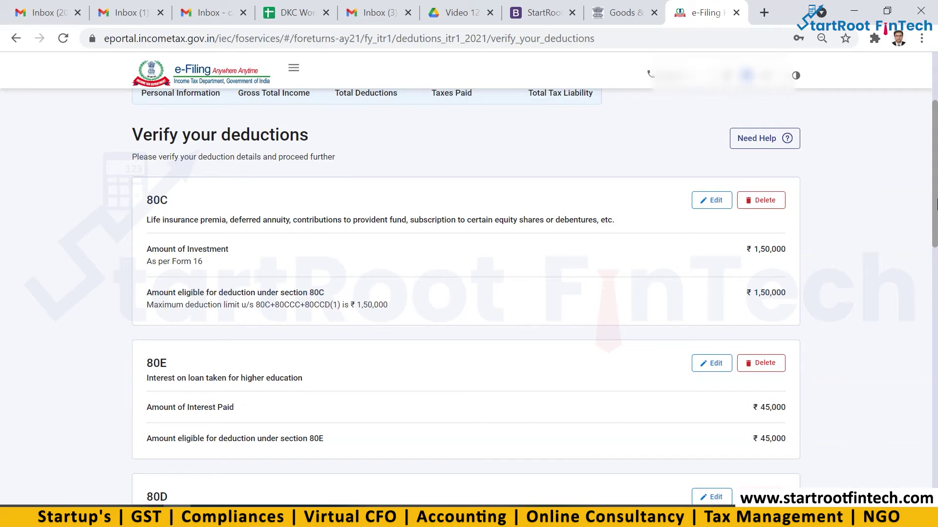
drag(935, 207, 935, 339)
scroll(601, 320, down, 8)
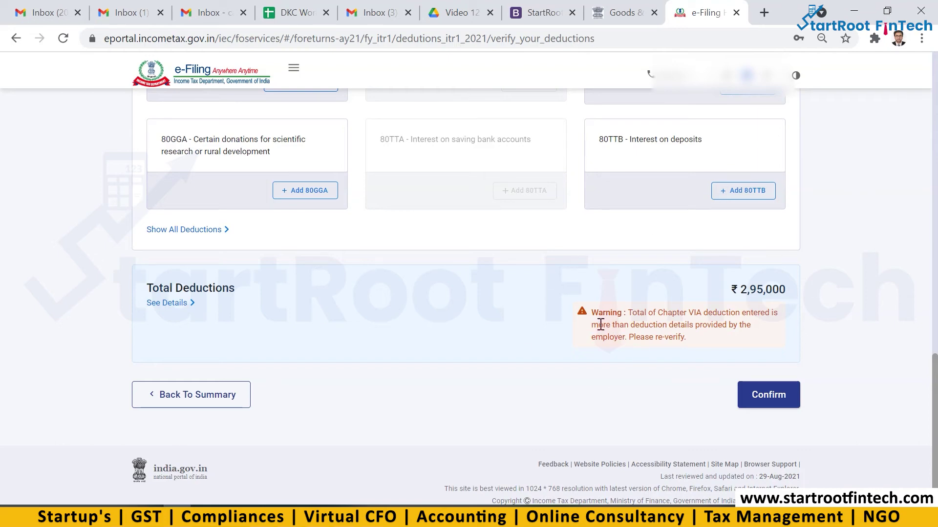
drag(628, 313, 734, 323)
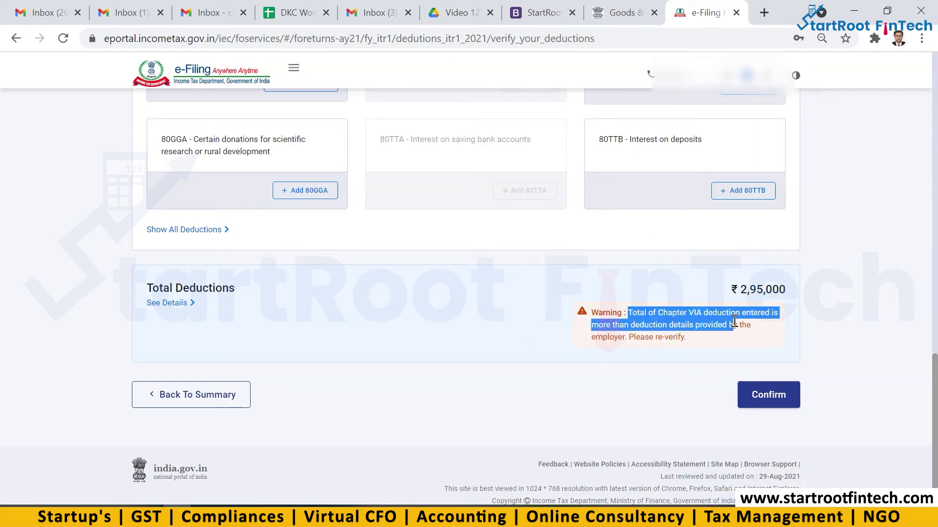
click(687, 333)
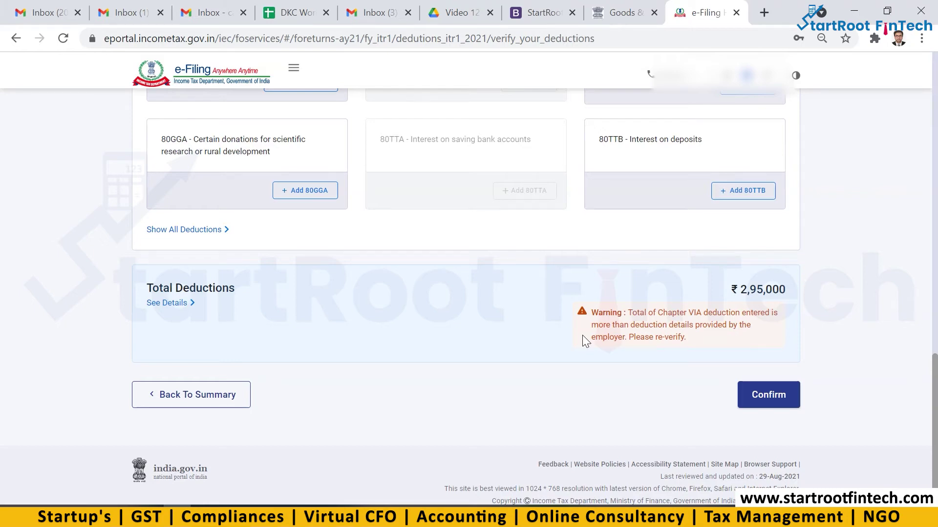
click(774, 394)
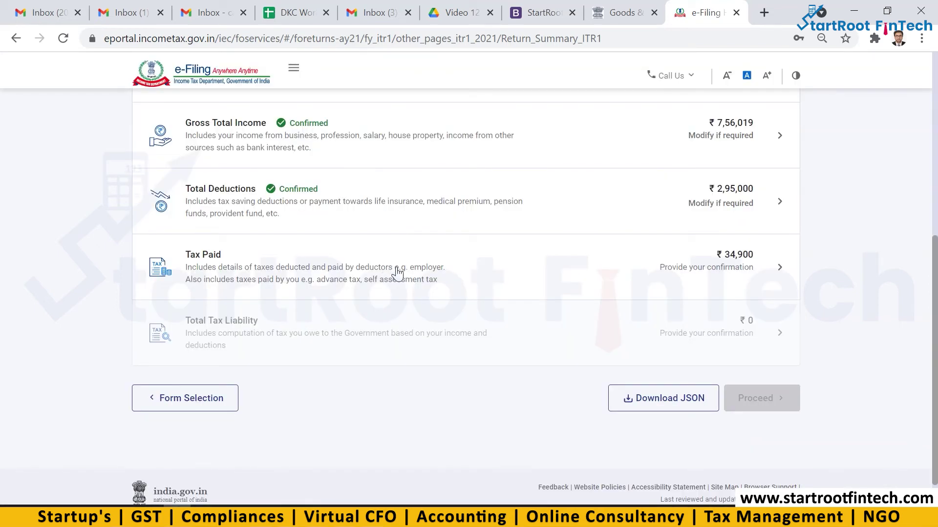
Open the Tax Paid section, select the deductor entry in the salary TDS details and confirm the taxes paid
click(398, 273)
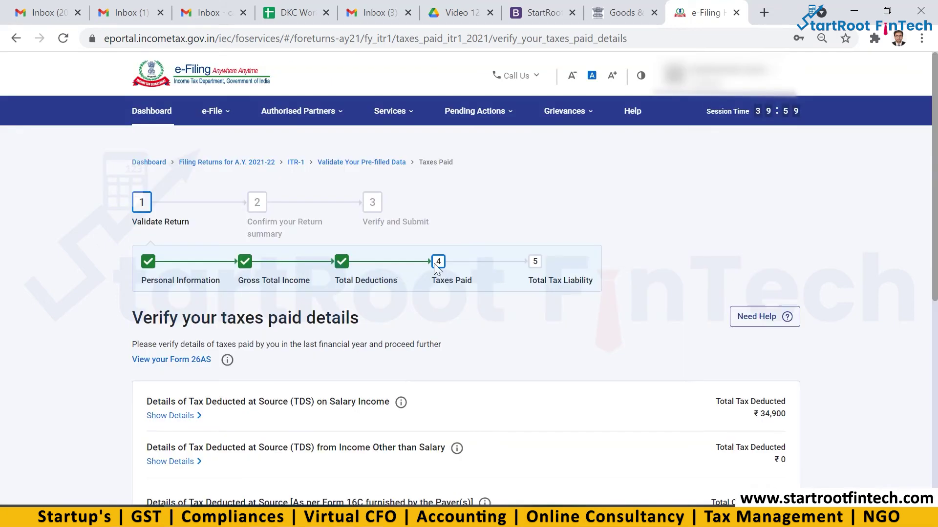
scroll(931, 274, down, 4)
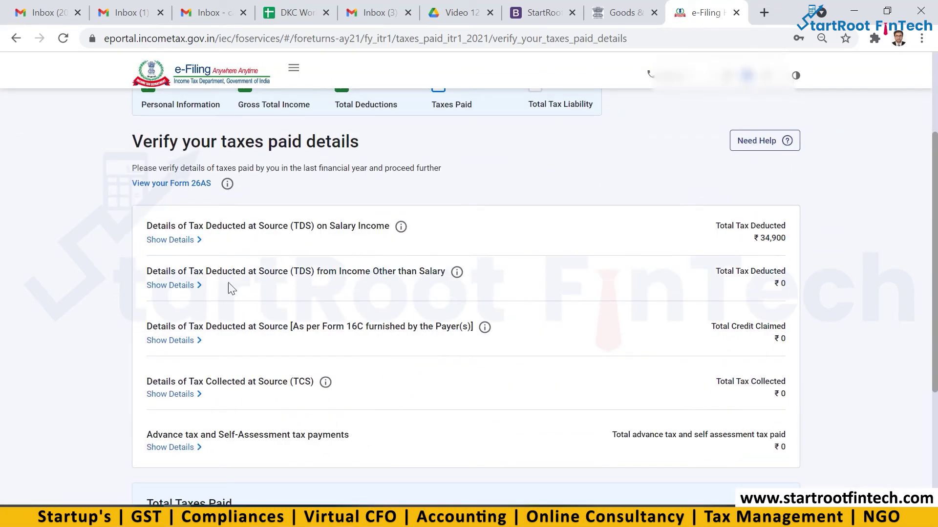
click(184, 241)
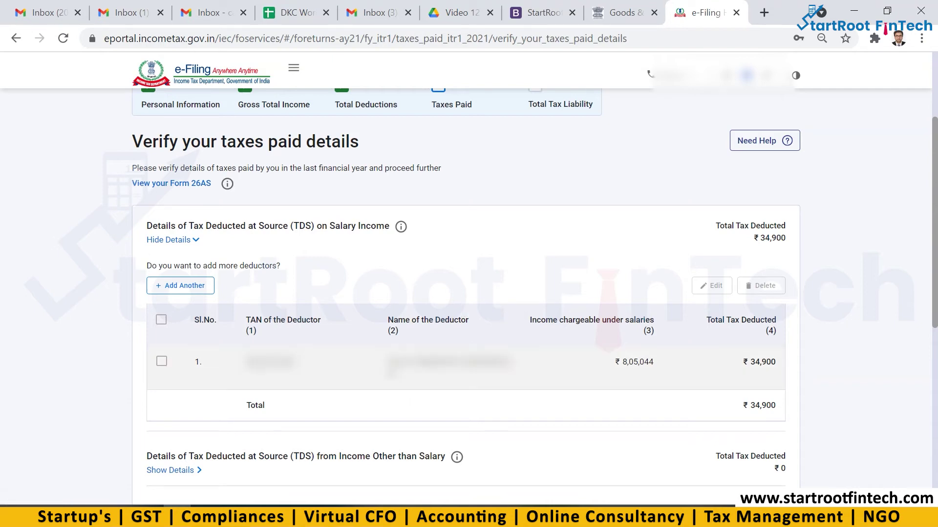
click(161, 361)
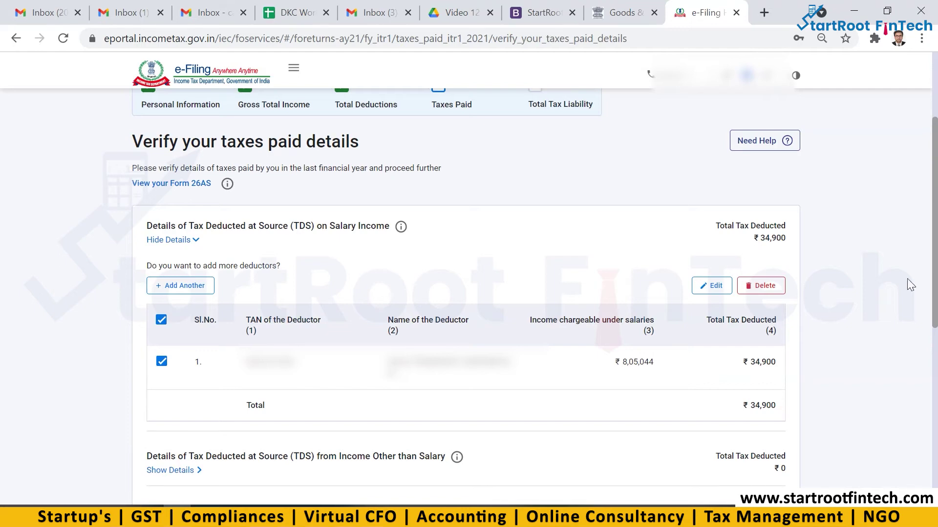
drag(935, 239, 923, 394)
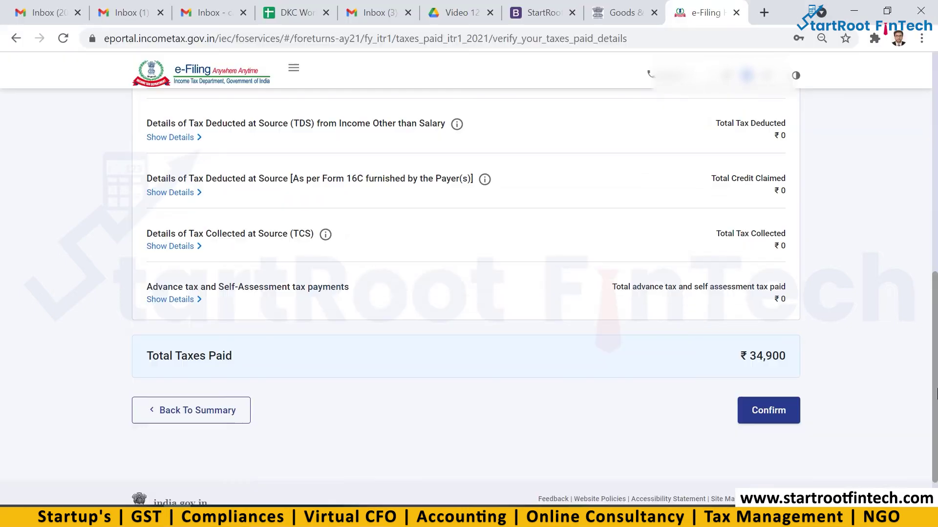
click(774, 412)
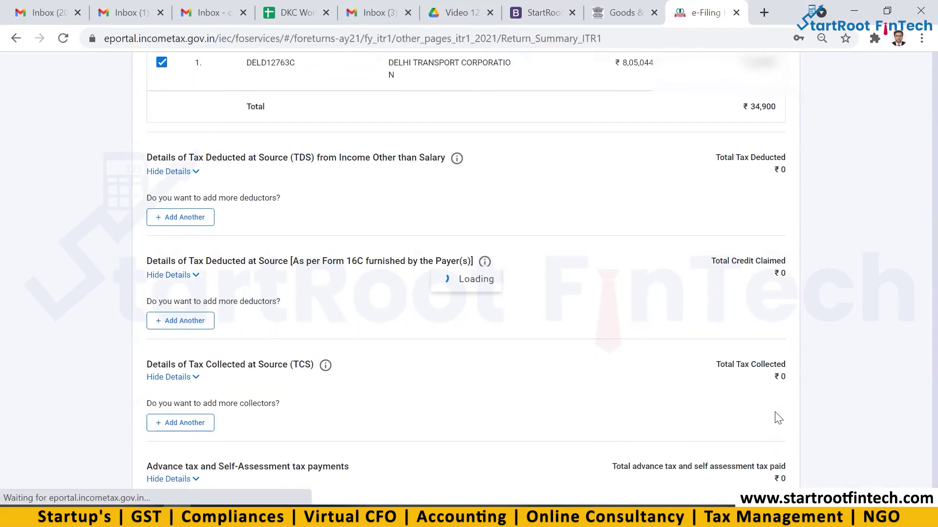
Open the Total Tax Liability section, review the income and tax computation and confirm it
drag(936, 147, 929, 340)
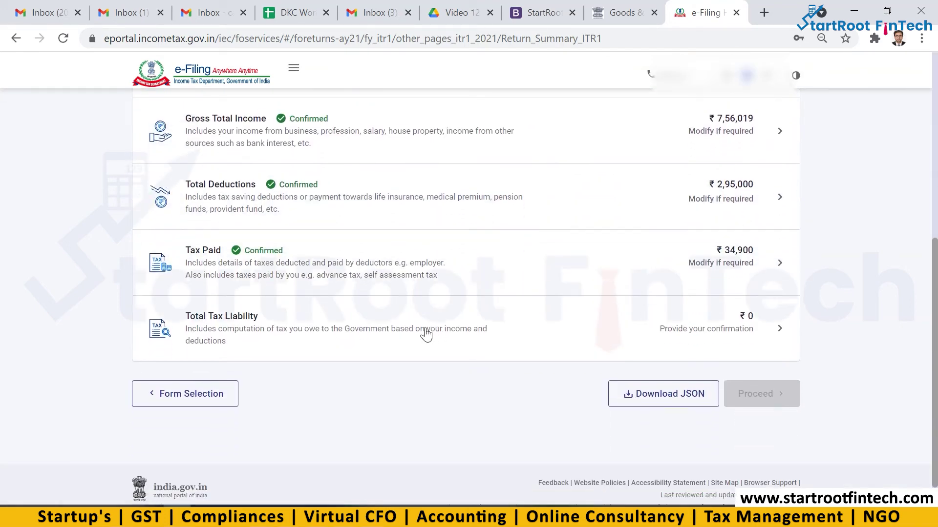
click(704, 321)
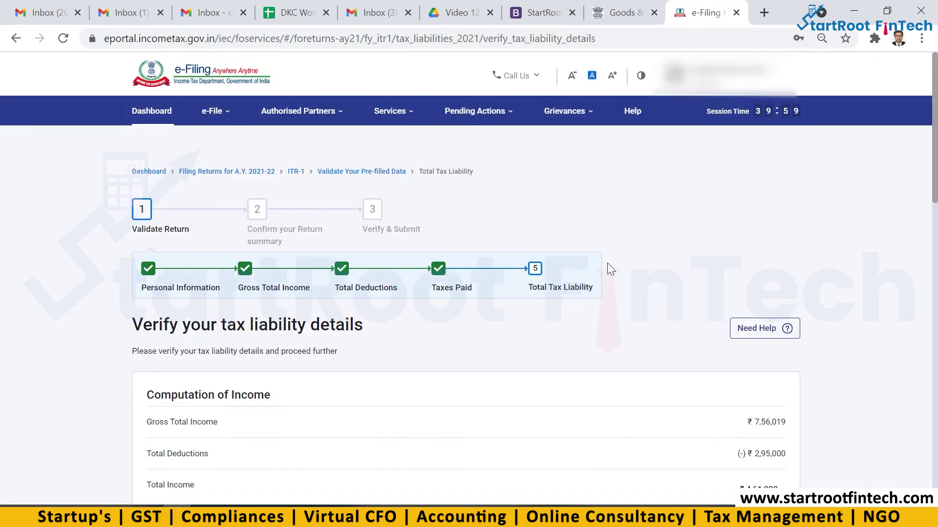
drag(936, 172, 934, 205)
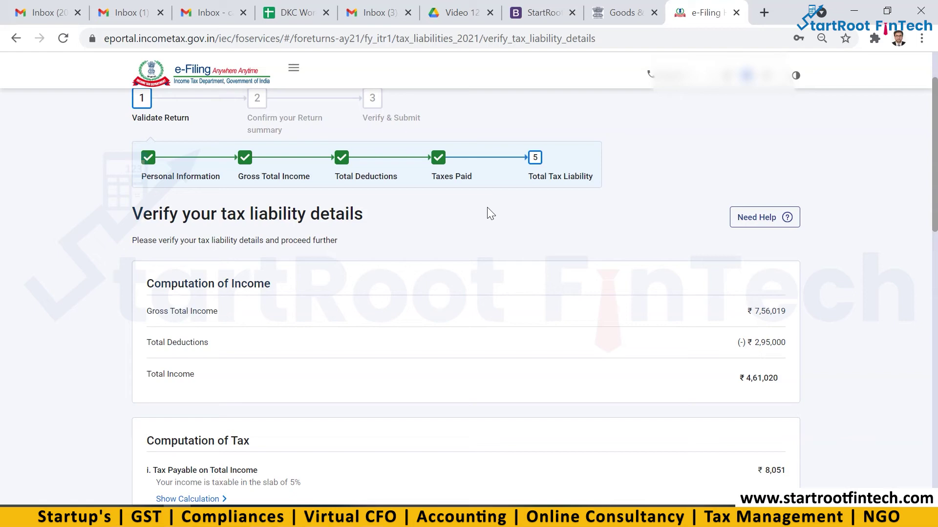
drag(934, 211, 935, 457)
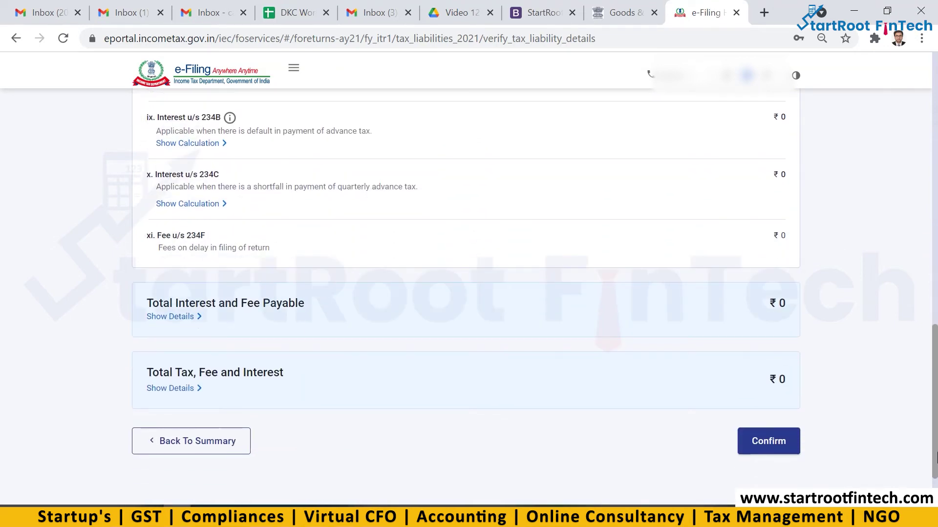
click(787, 448)
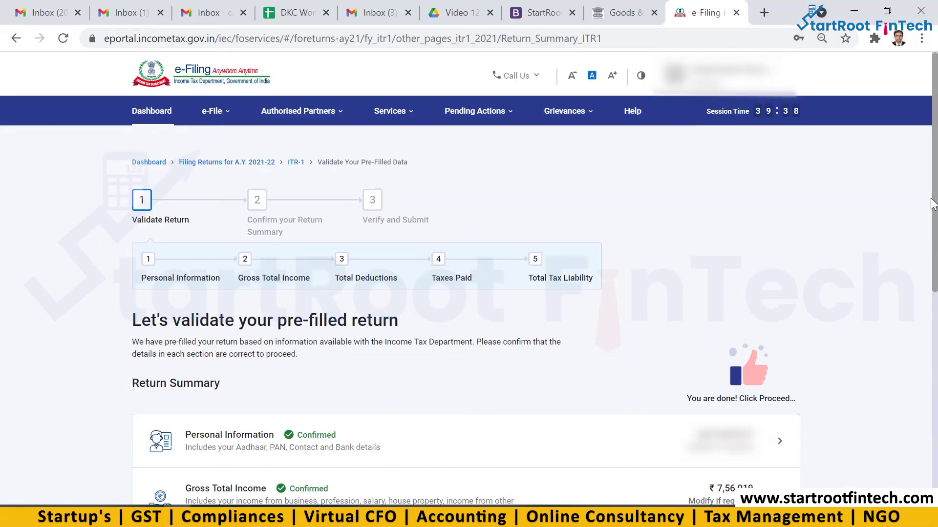
Review the confirmed sections in the Return Summary and proceed to the tax summary
drag(937, 211, 926, 347)
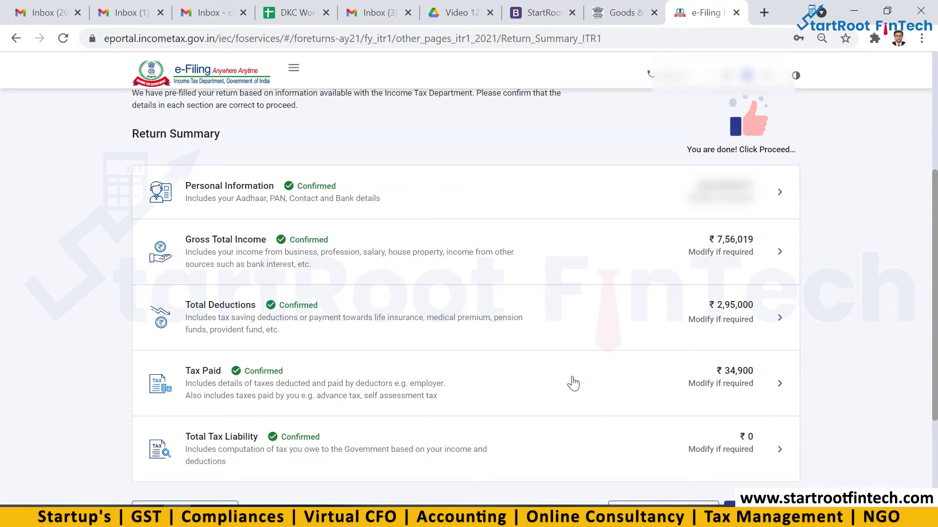
drag(936, 337, 936, 372)
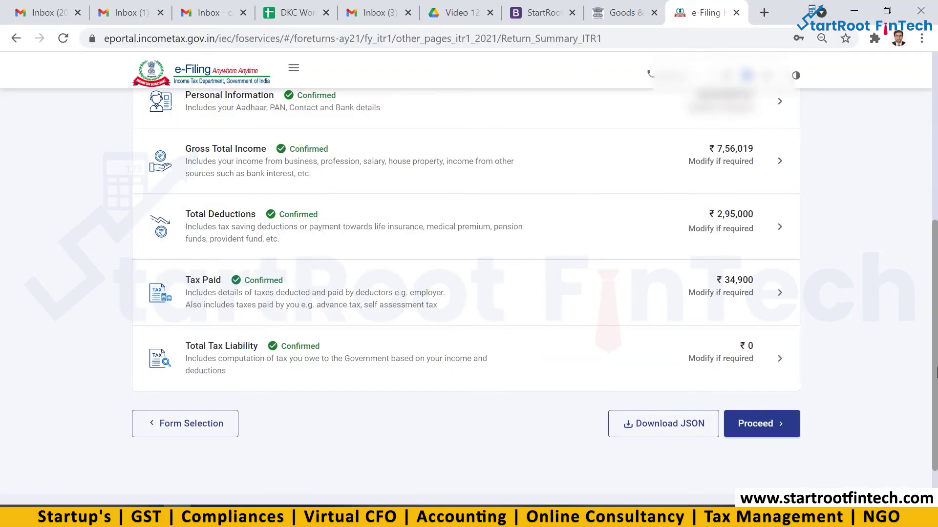
click(761, 425)
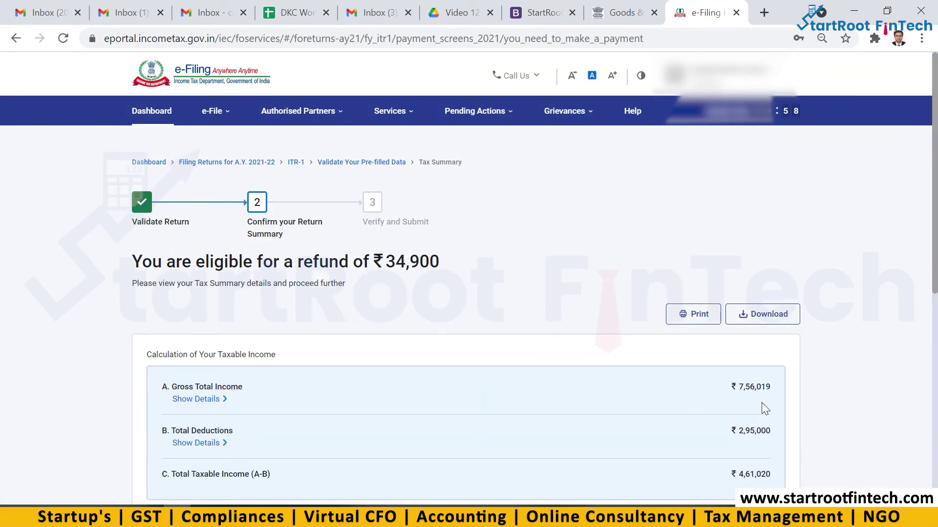
Download the tax summary, review it through to the refund amount and continue to the return preview
scroll(935, 213, down, 1)
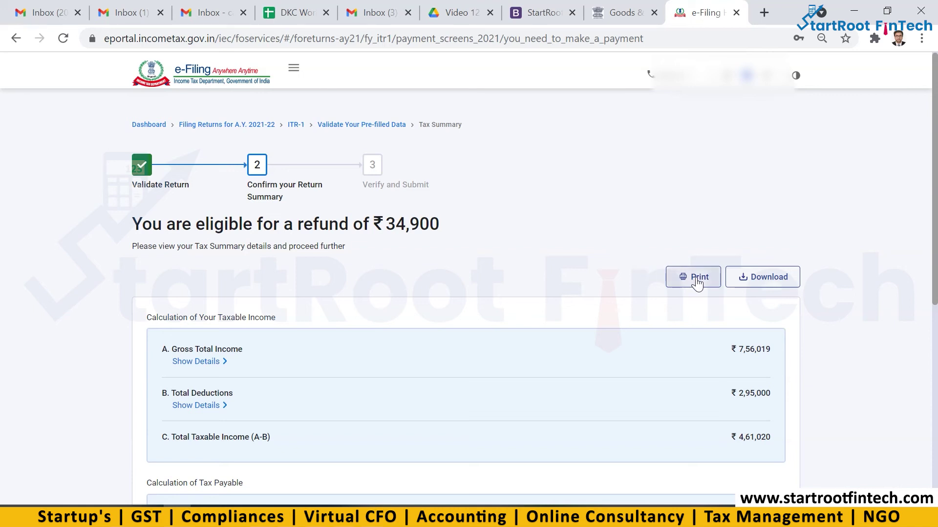
click(756, 284)
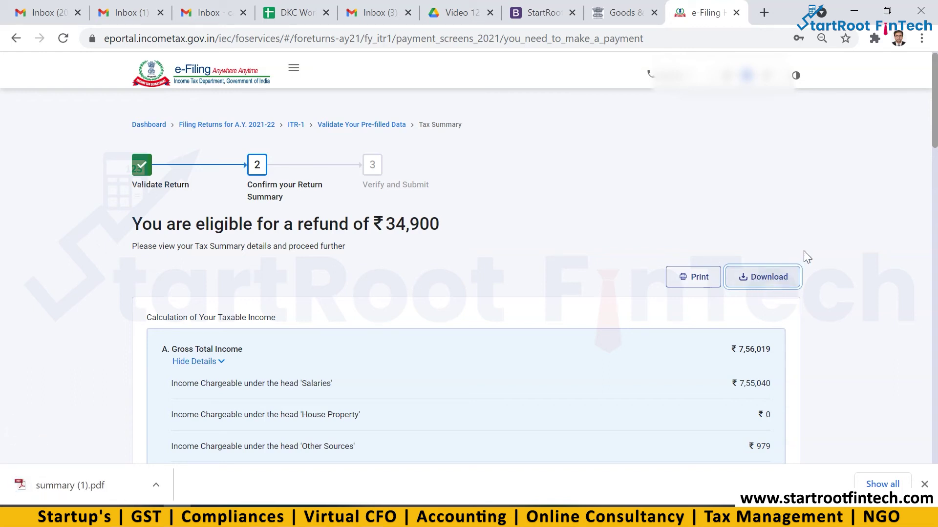
scroll(786, 332, down, 15)
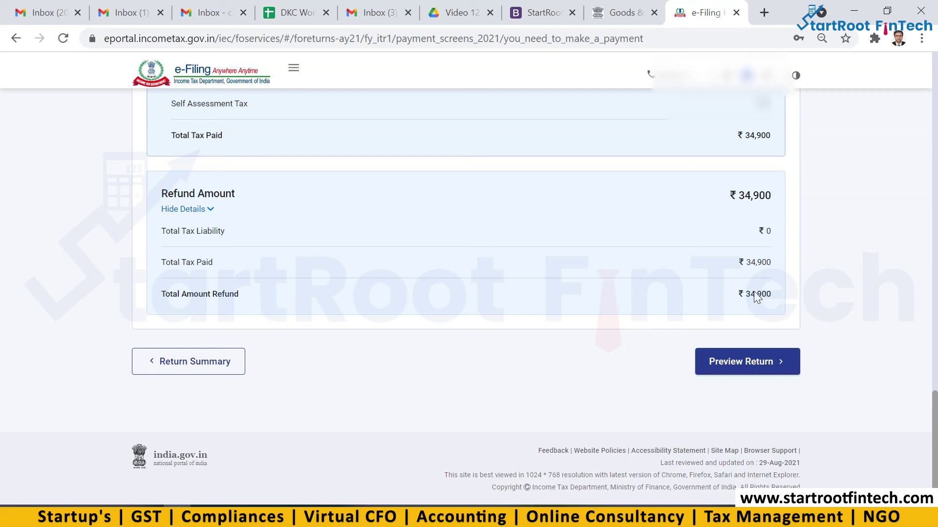
click(739, 375)
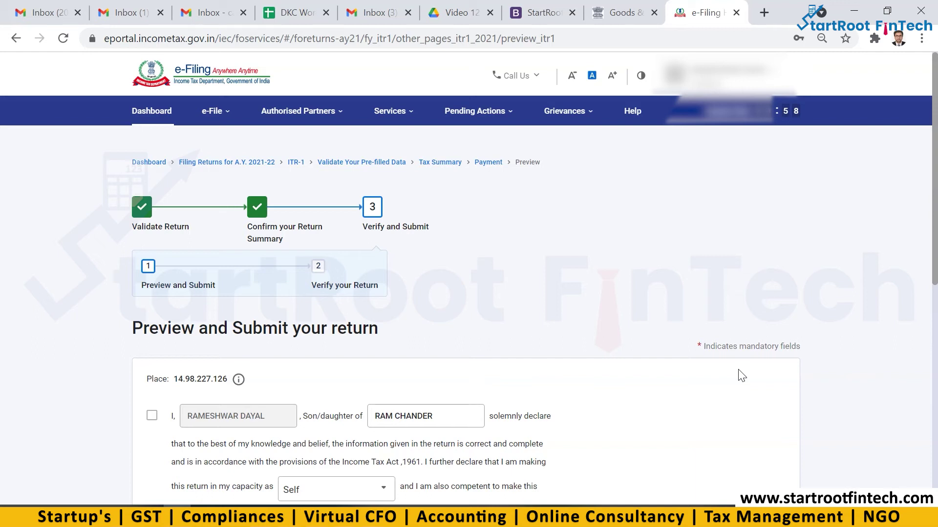
Accept the taxpayer's declaration with the capacity Self, leave the TRP details blank and proceed to the full preview
drag(936, 264, 936, 293)
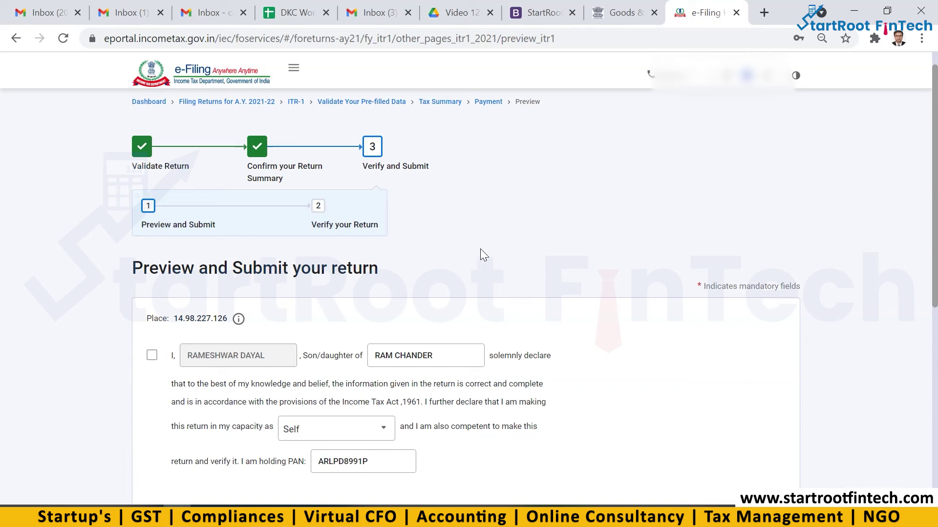
scroll(349, 307, down, 1)
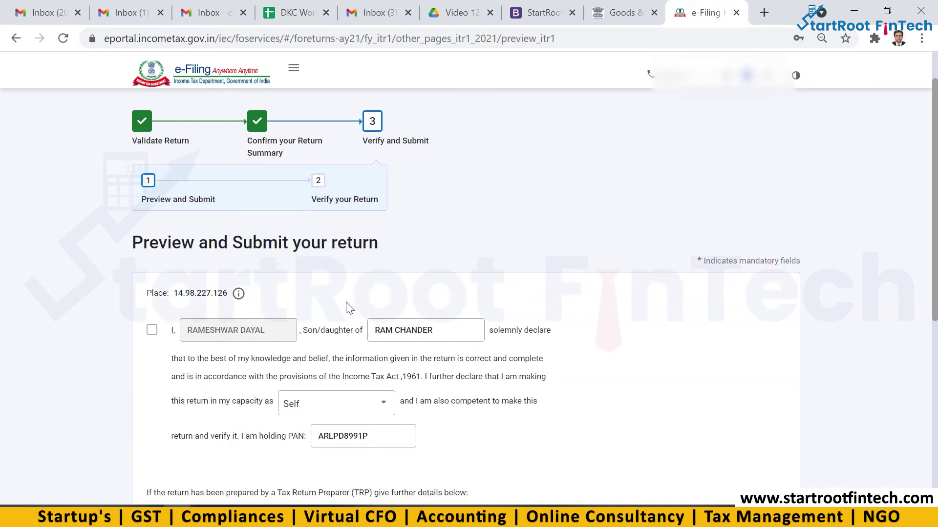
click(152, 333)
drag(936, 303, 937, 414)
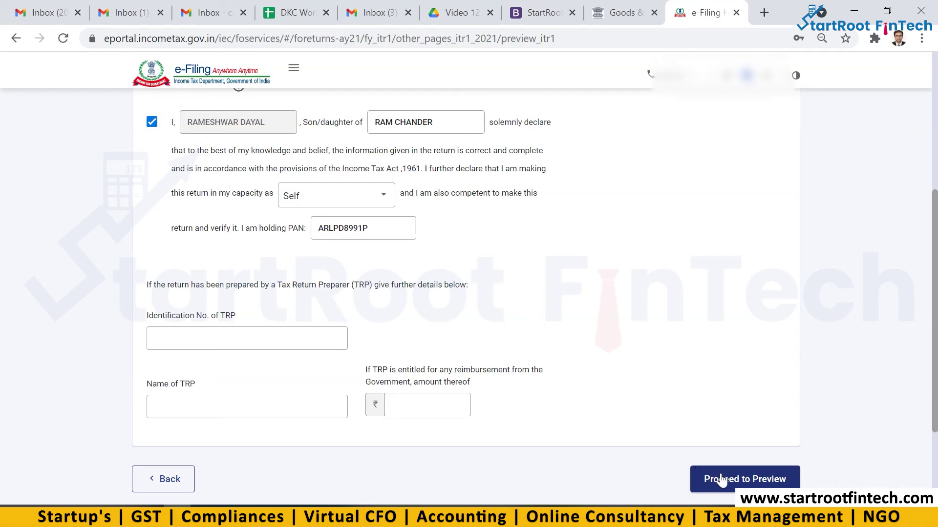
click(740, 482)
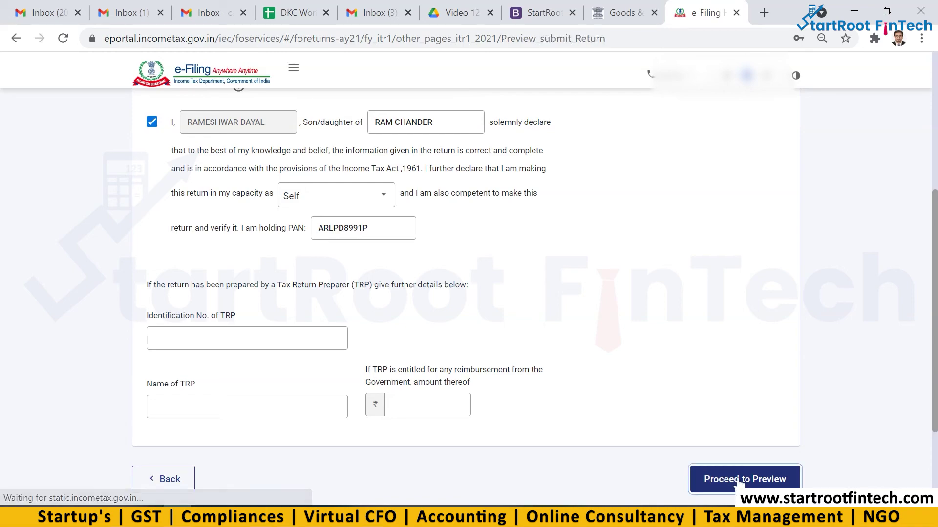
Download the ITR-1 preview and take the return through validation to the verification stage
mouse_move(936, 96)
mouse_down()
mouse_move(936, 128)
mouse_move(933, 96)
mouse_up()
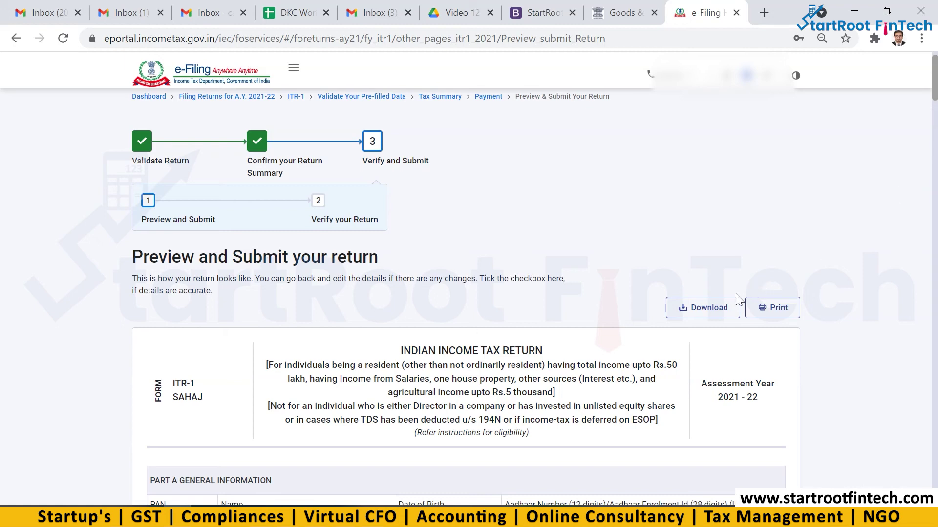
click(719, 316)
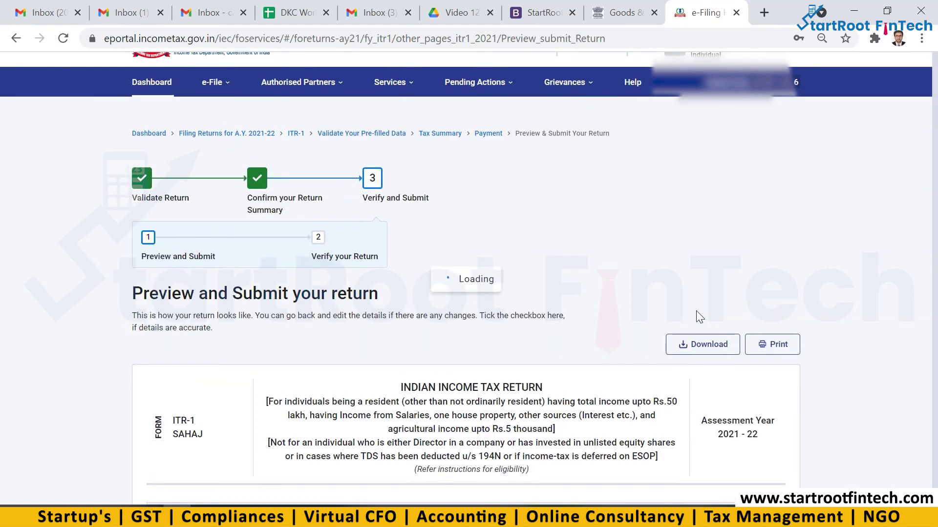
scroll(586, 279, down, 20)
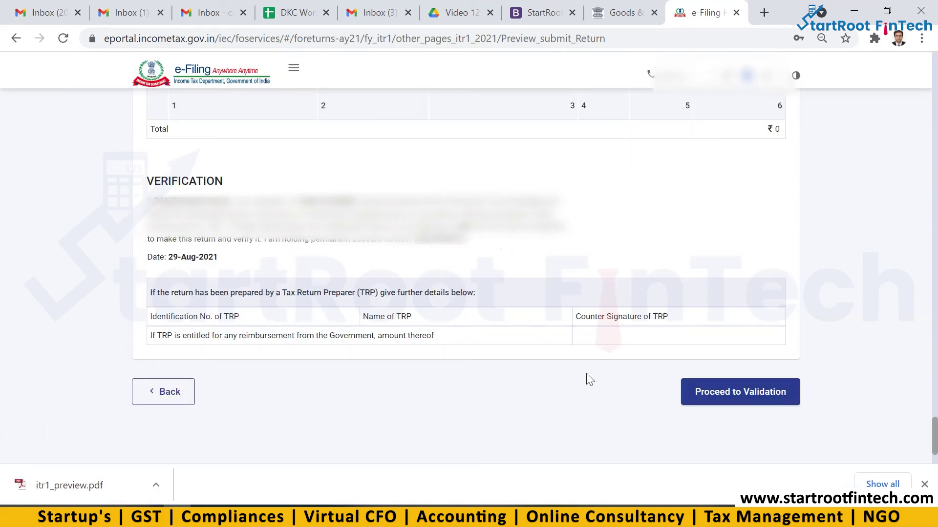
click(736, 395)
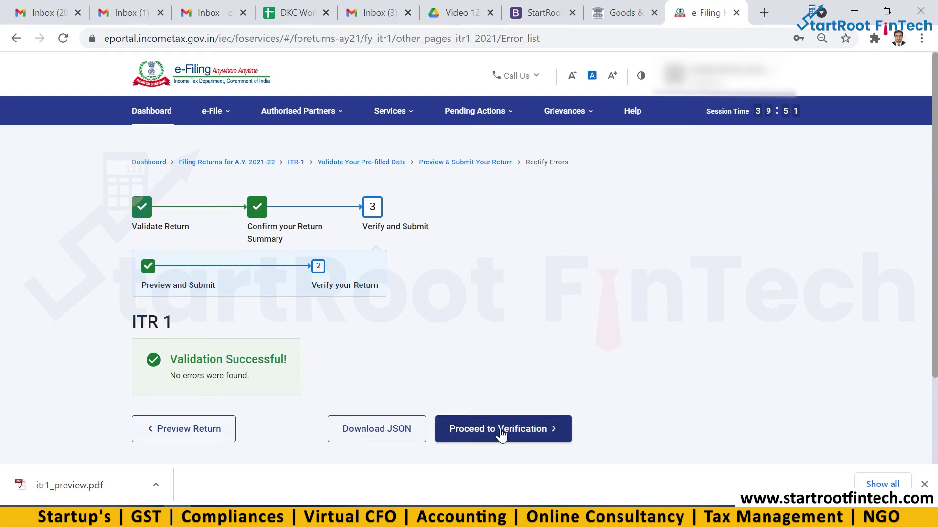
scroll(732, 362, down, 2)
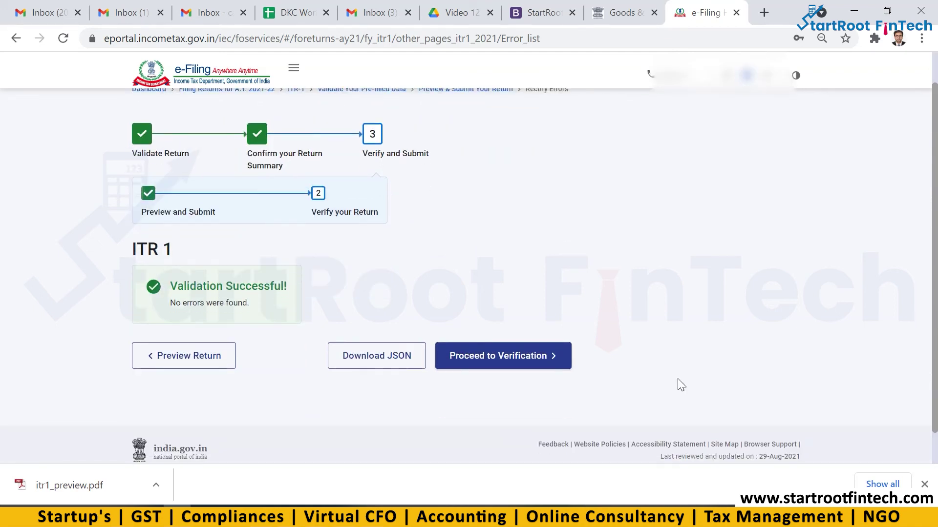
click(542, 359)
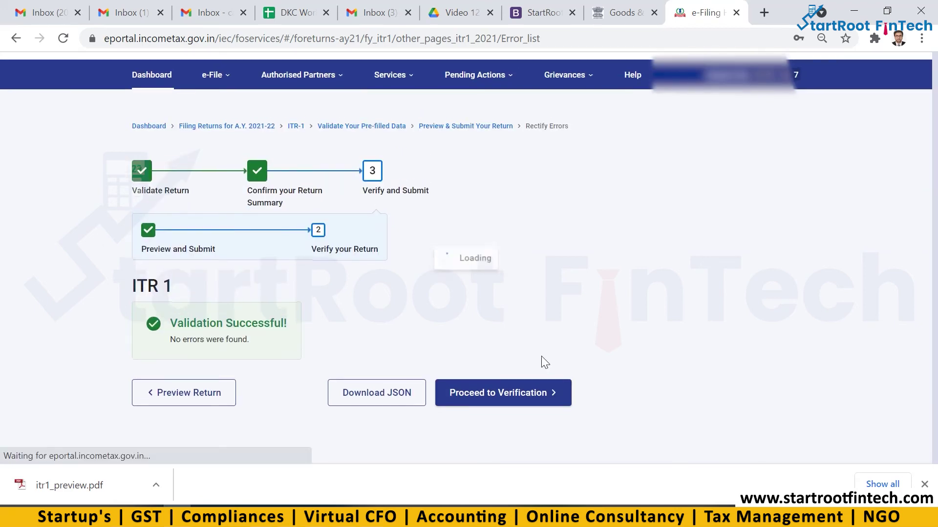
Choose e-Verify Now as the verification method, continue, and download the form of the uploaded return
scroll(811, 254, down, 2)
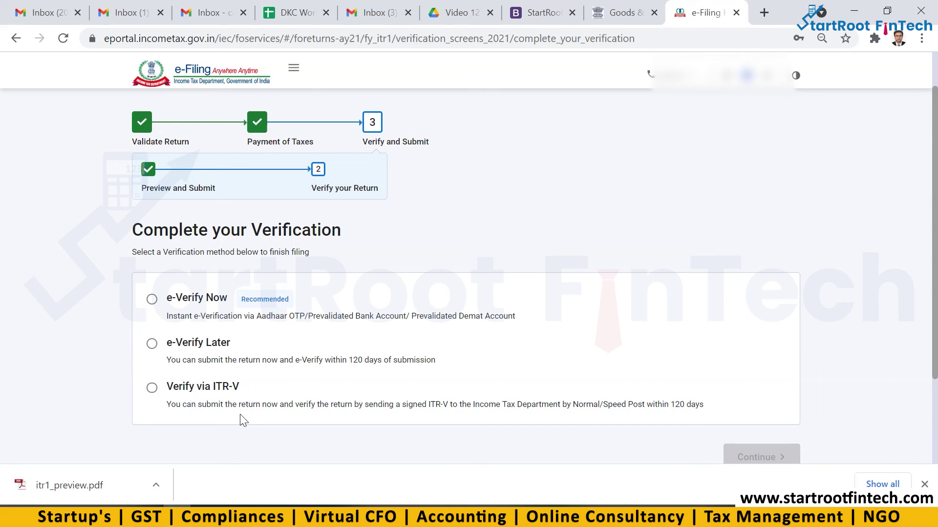
click(151, 299)
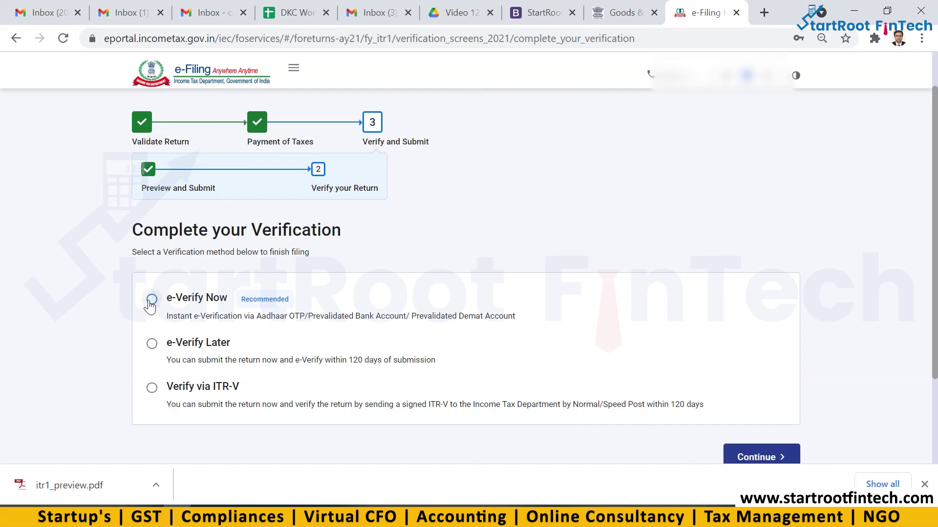
click(758, 457)
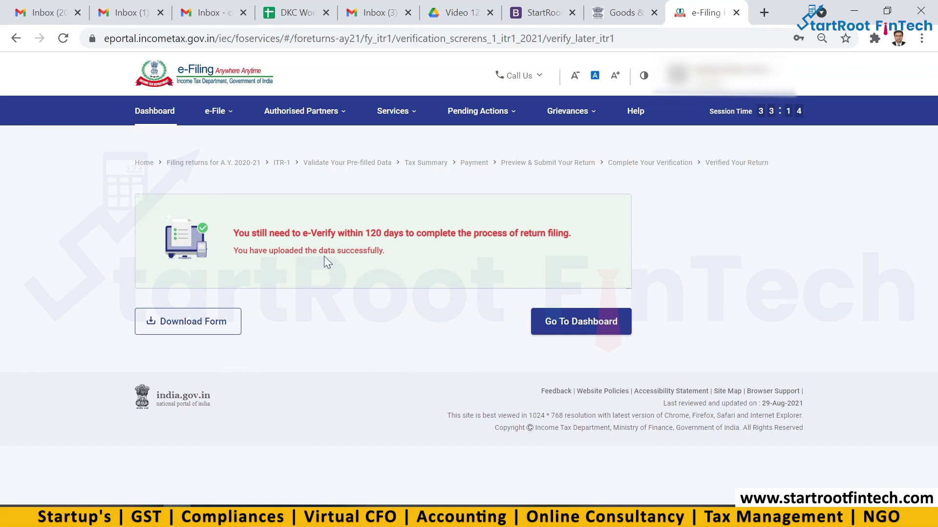
click(212, 334)
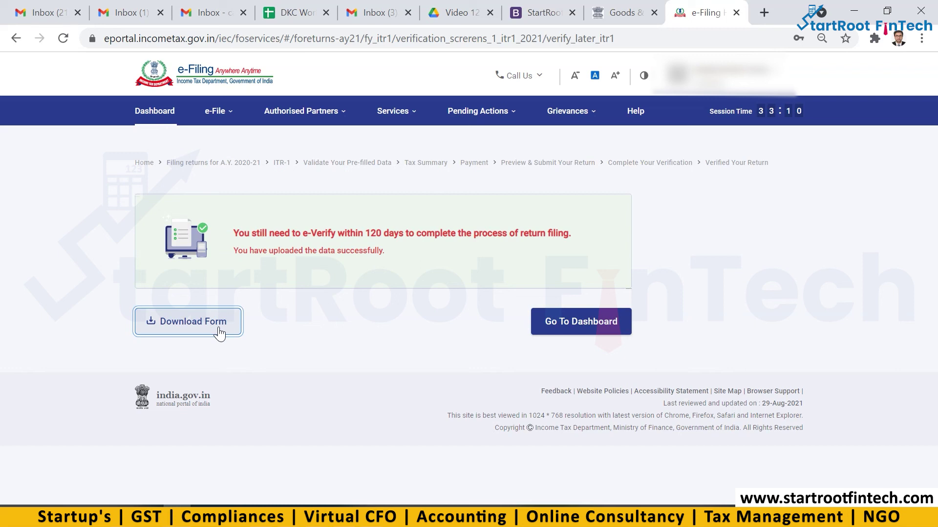